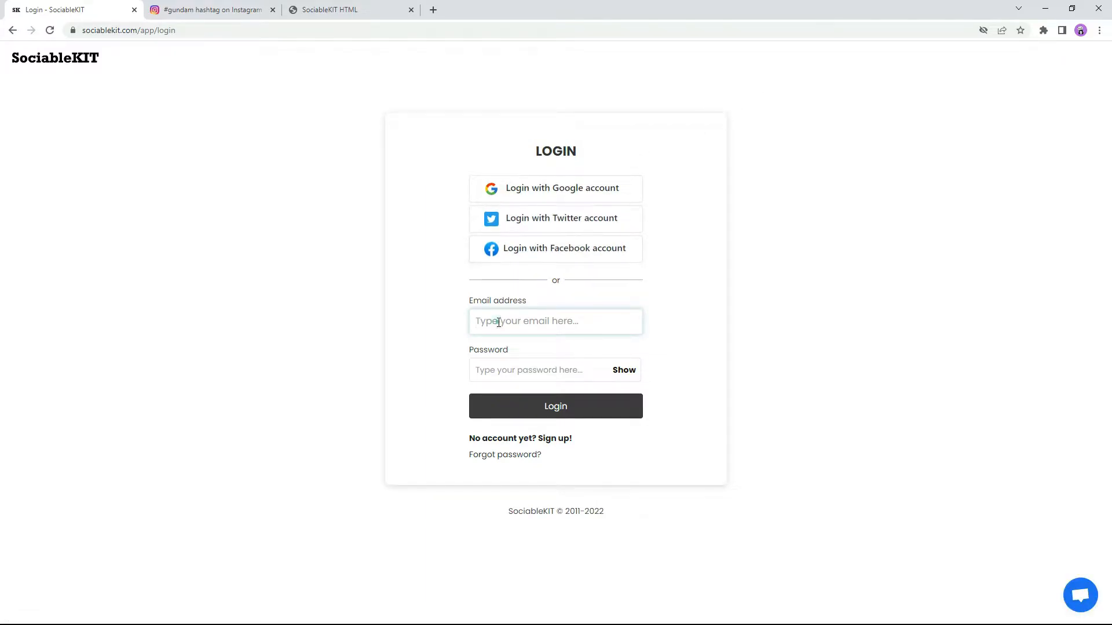
Step: Log in to SociableKIT with the account e-mail and password
left_click(543, 373)
type("••")
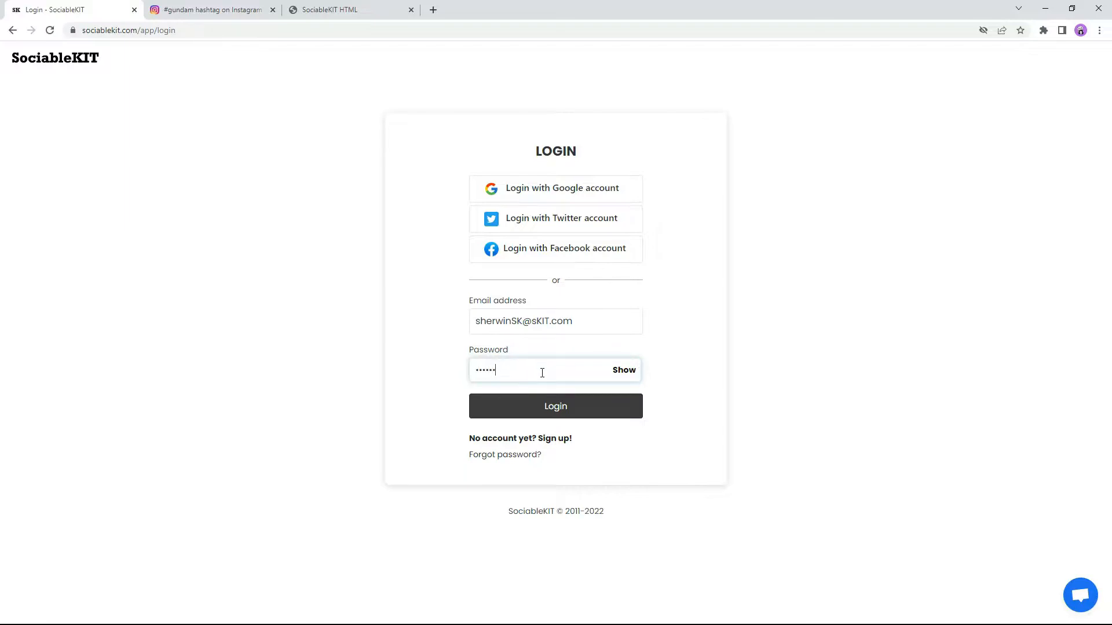
left_click(554, 413)
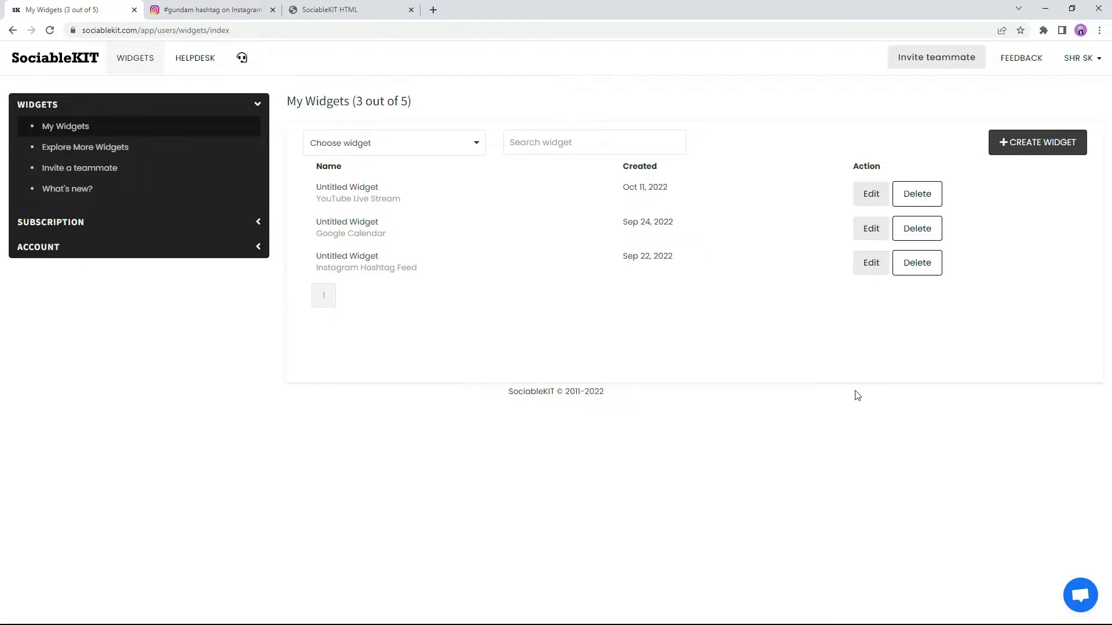
Step: Start a new widget with Instagram Hashtag Feed as its type
left_click(1036, 150)
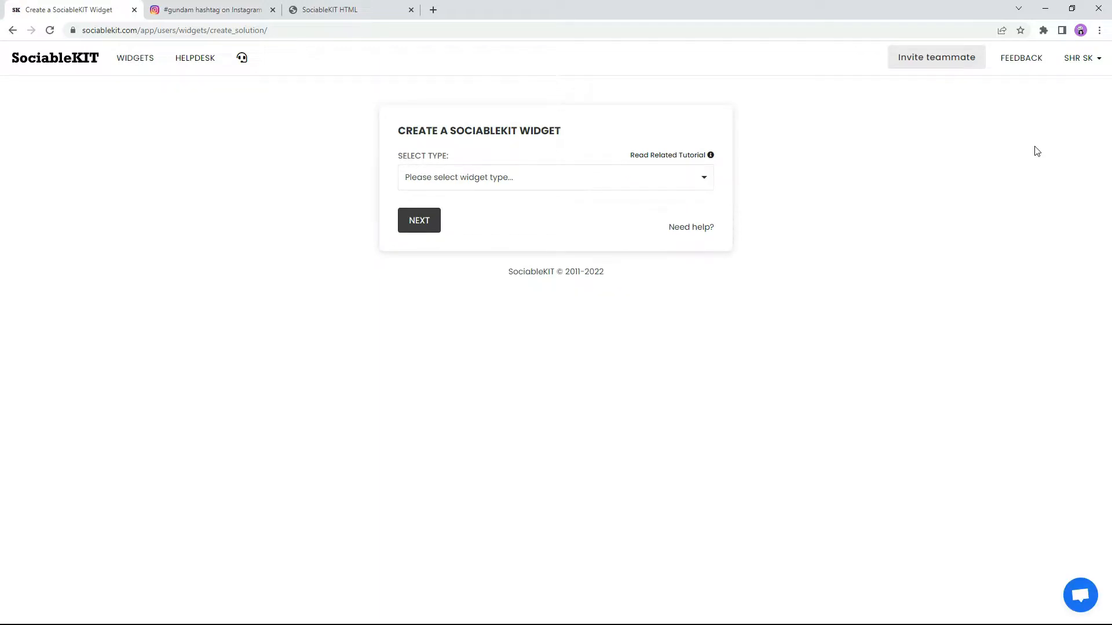
left_click(516, 177)
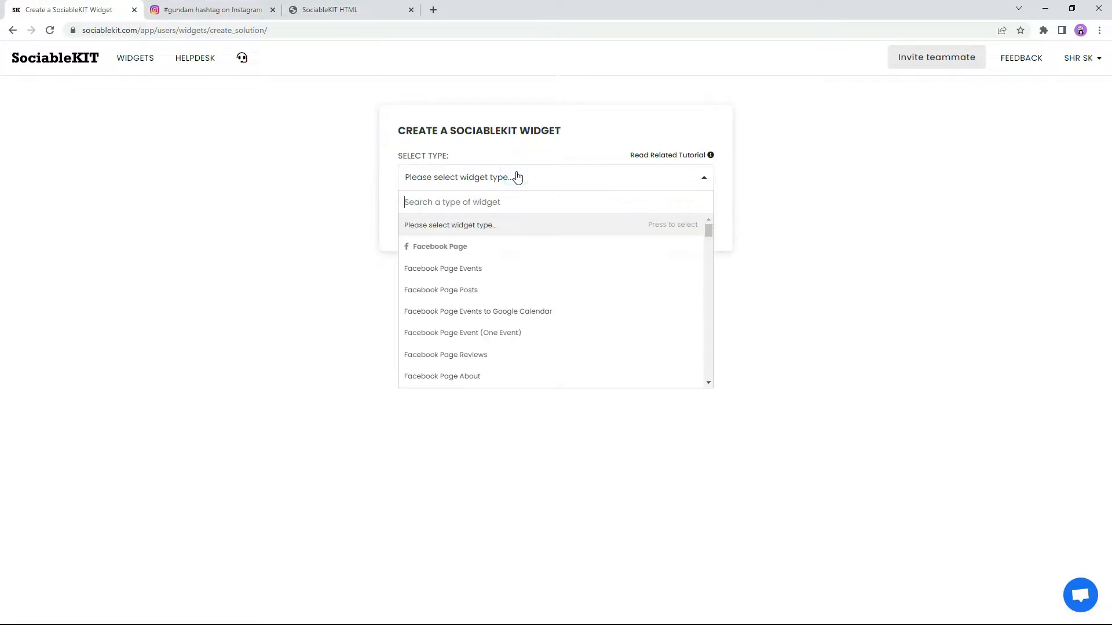
type("Instag")
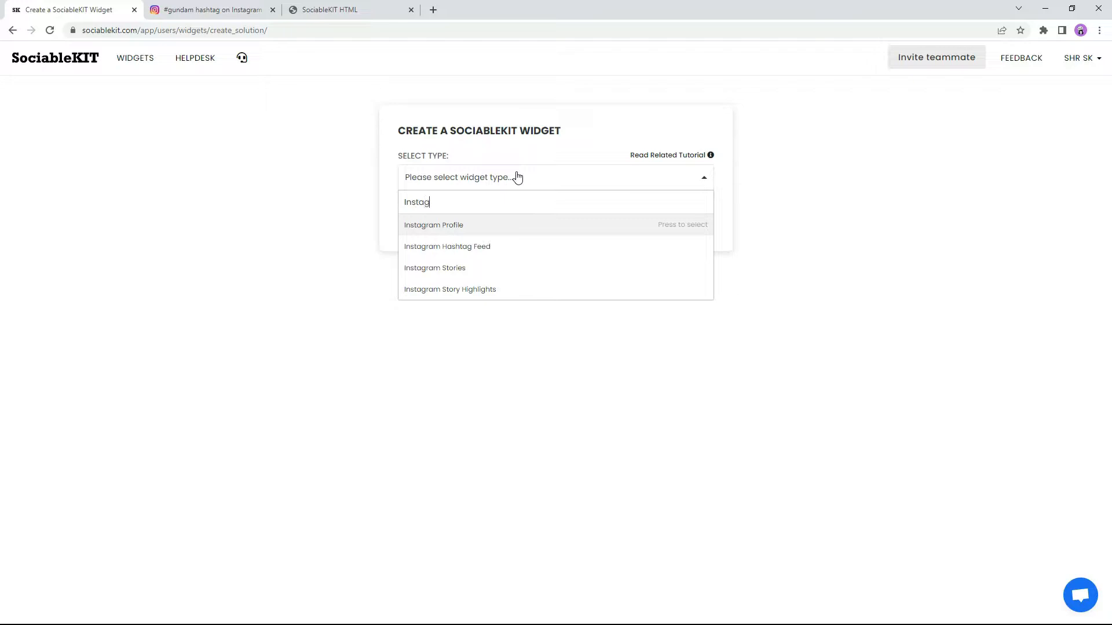
type("ram Hashtag Feed")
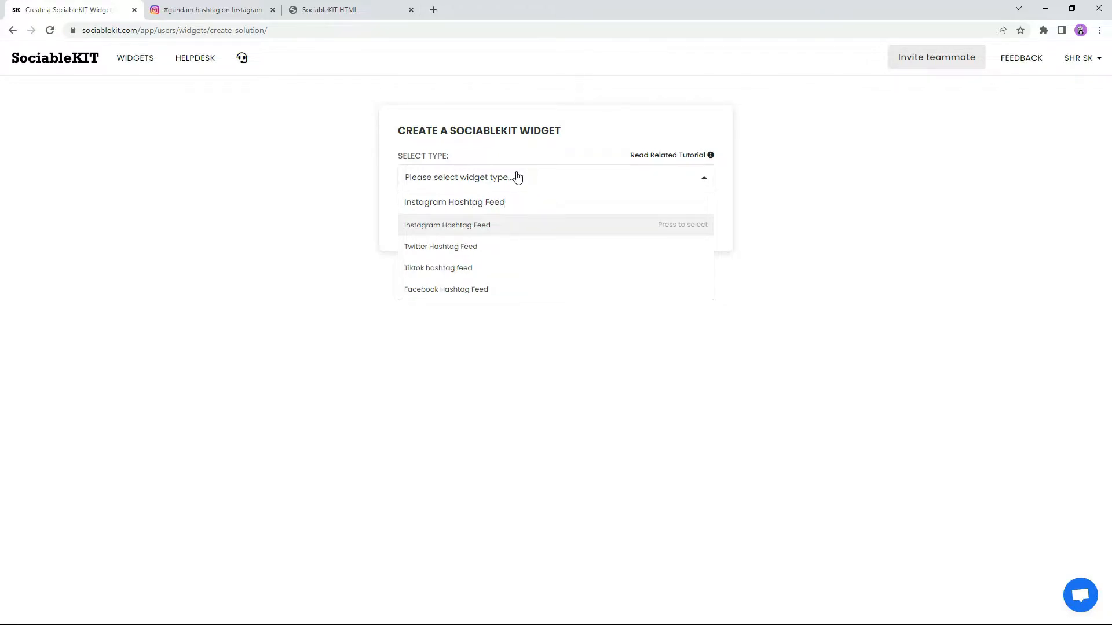
left_click(433, 228)
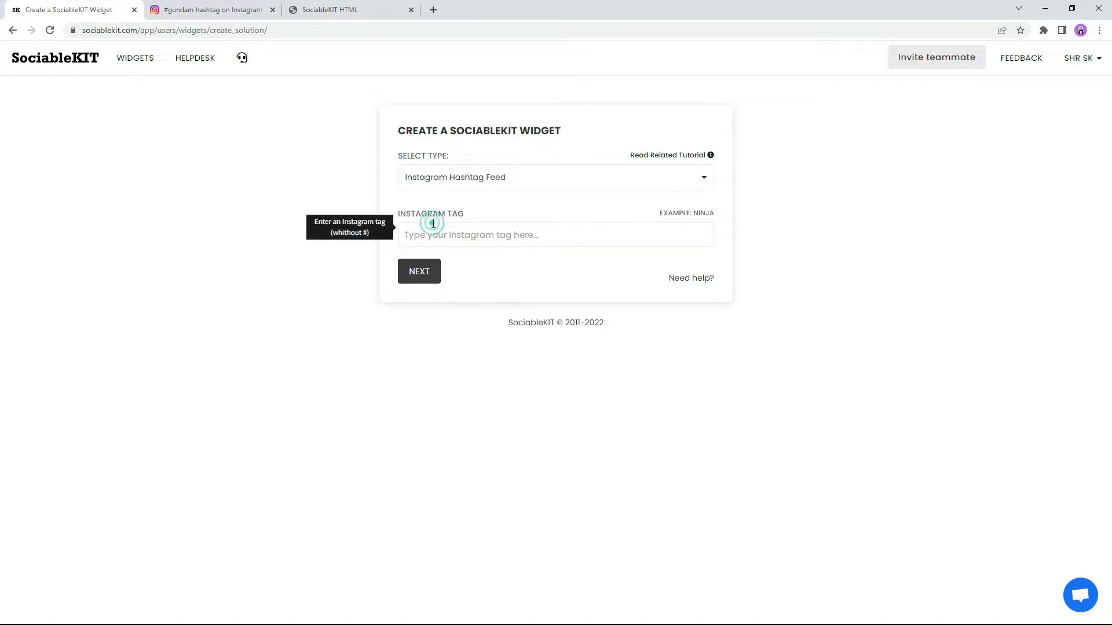
Step: Copy the #gundam Instagram page address from the other tab and return to the widget form
left_click(225, 10)
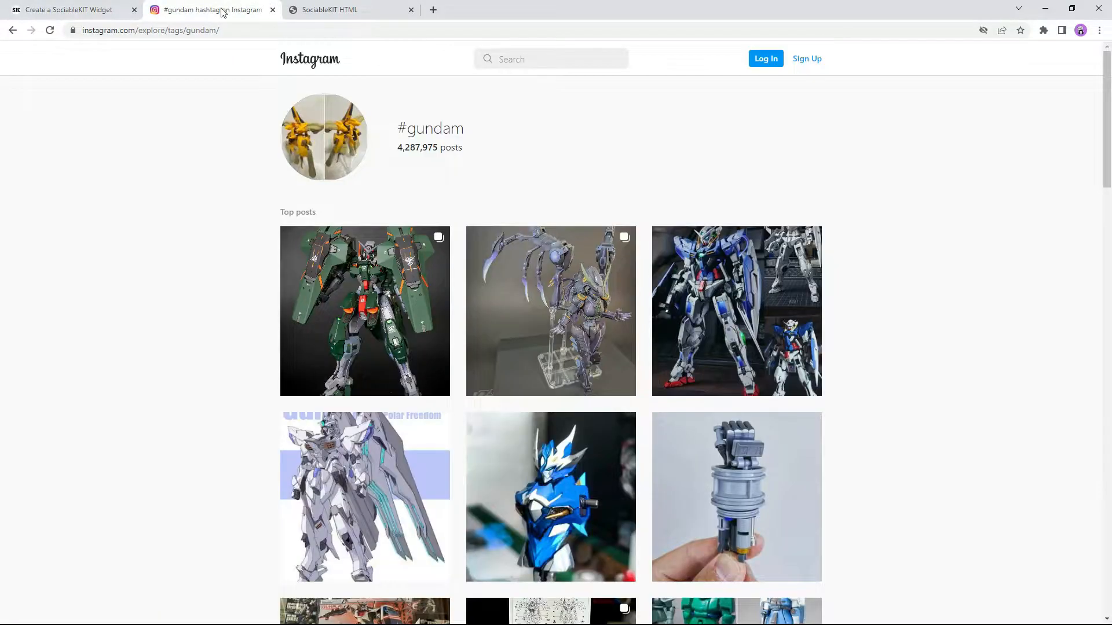
left_click(175, 29)
right_click(175, 29)
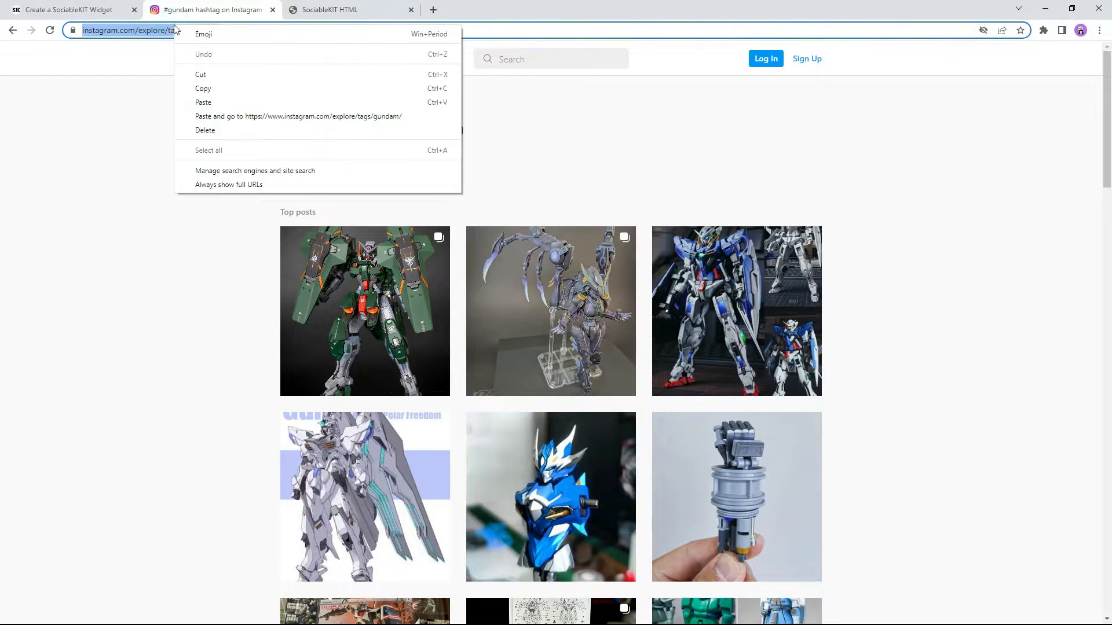
left_click(203, 89)
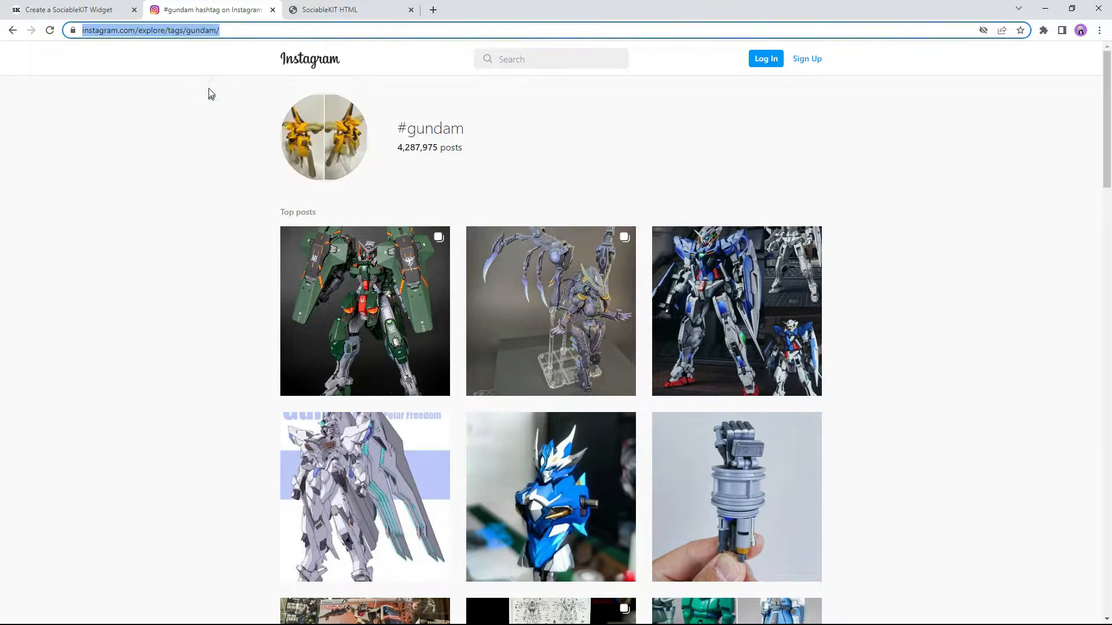
left_click(81, 10)
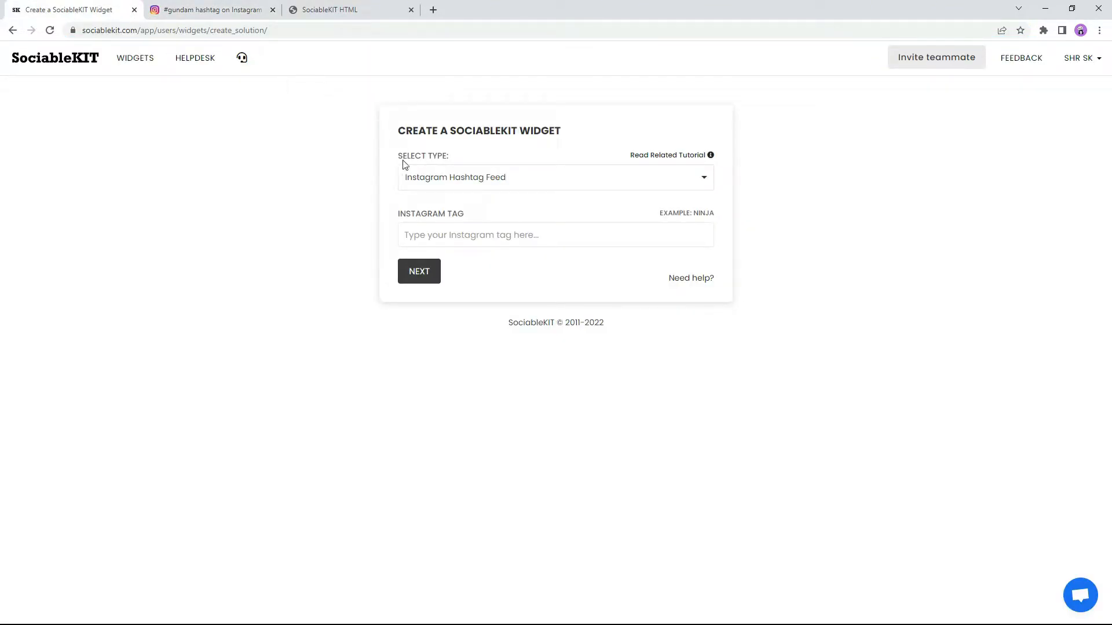
Step: Paste gundam into the Instagram Tag field and create the feed widget
right_click(413, 234)
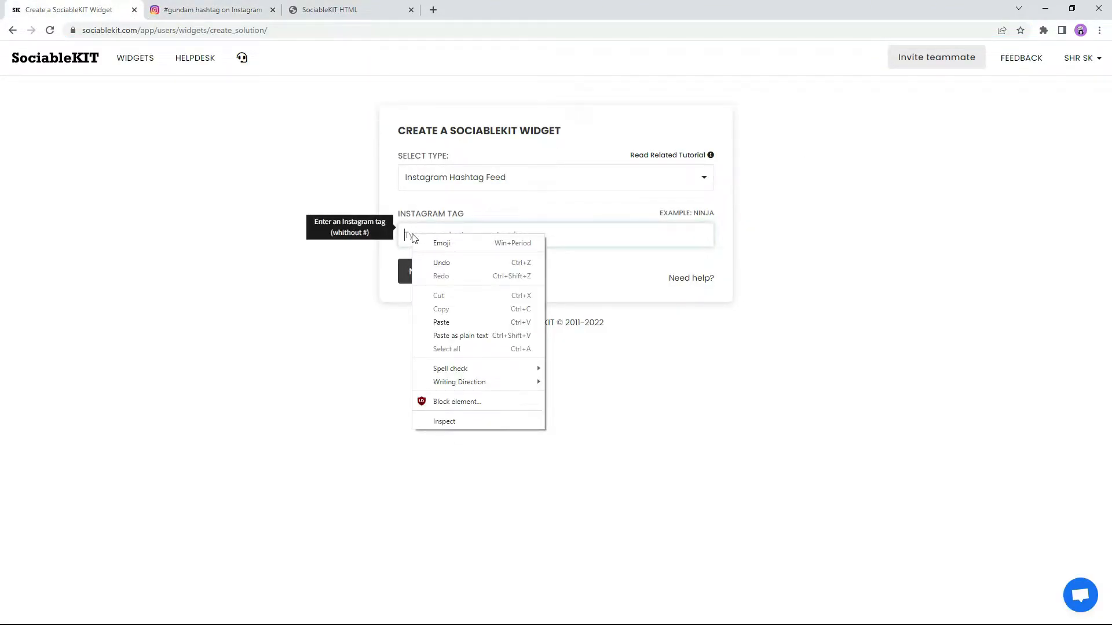
left_click(442, 323)
left_click(419, 273)
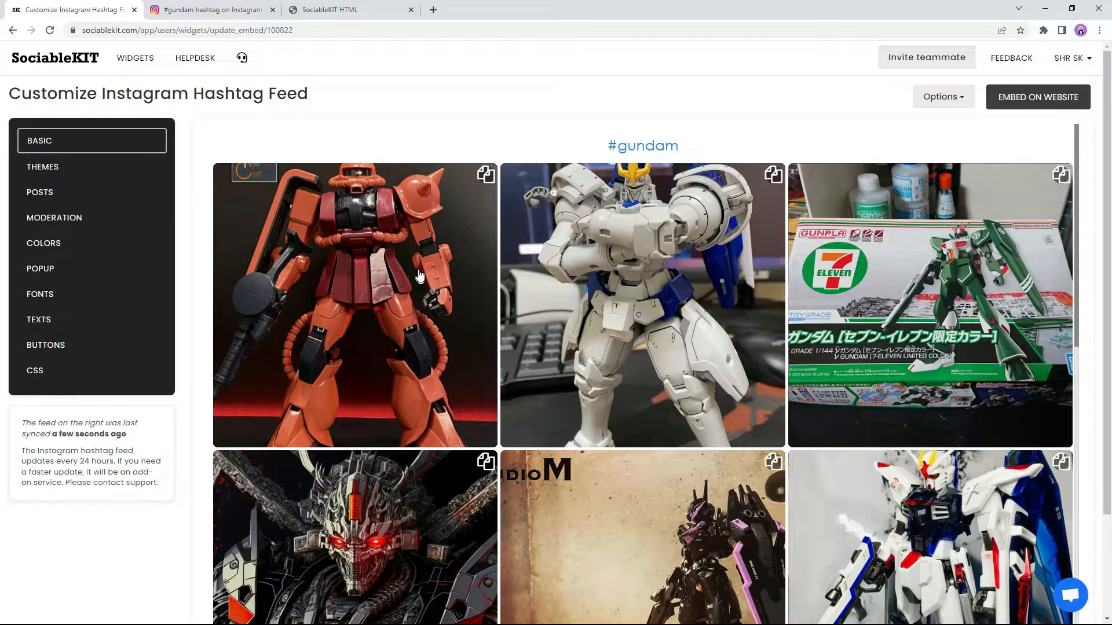
Step: Save the Maayos colour theme as a trial, then save the Maaliwalas theme instead
left_click(81, 147)
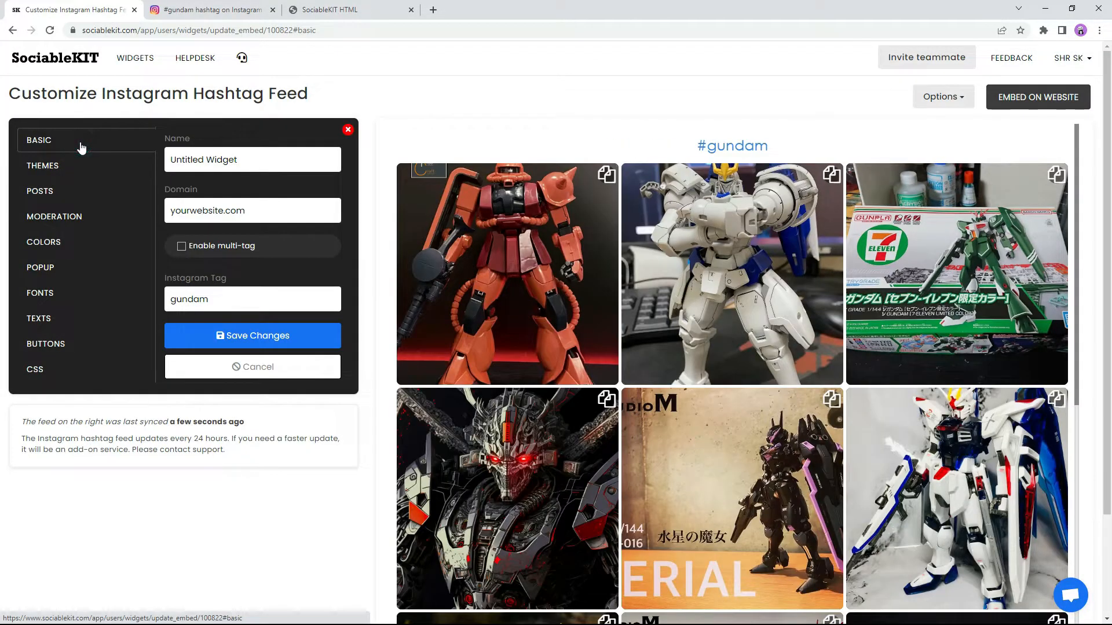
left_click(51, 170)
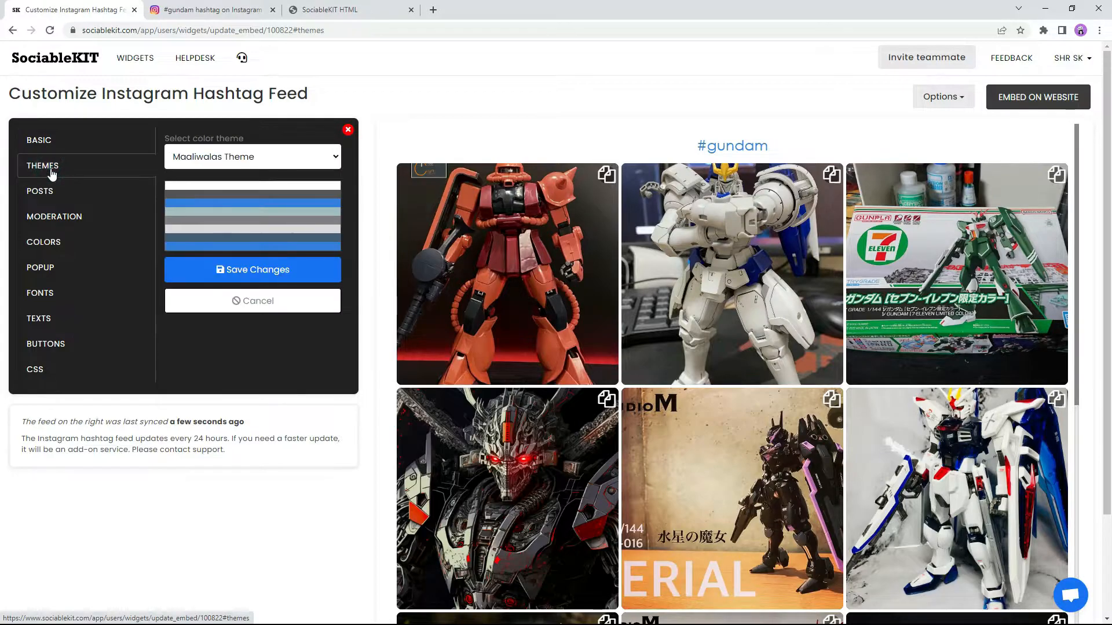
left_click(228, 160)
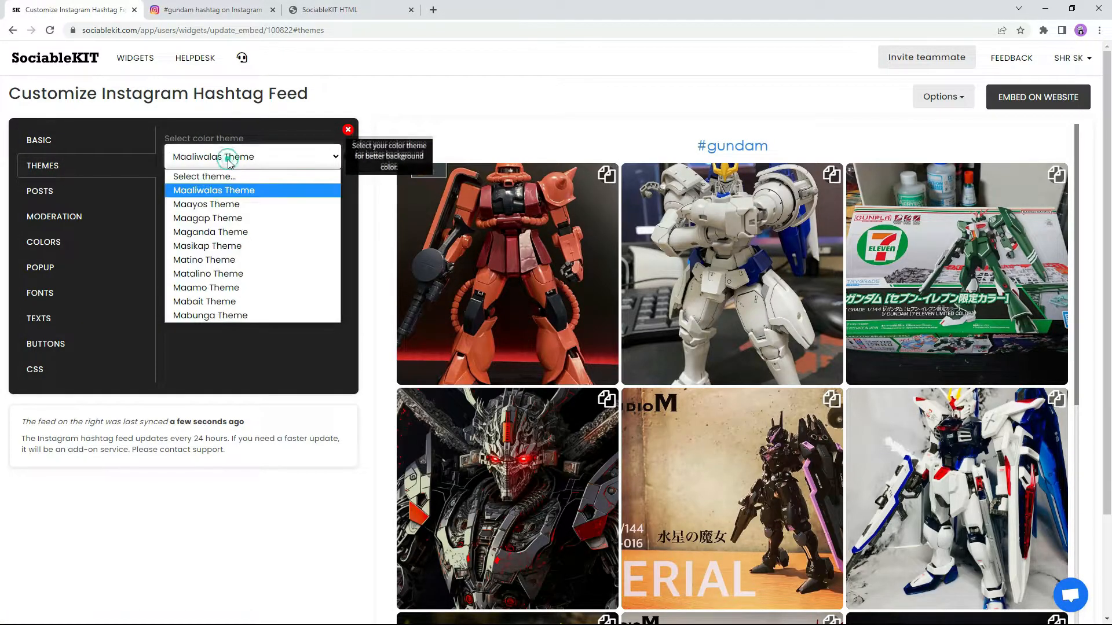
left_click(221, 203)
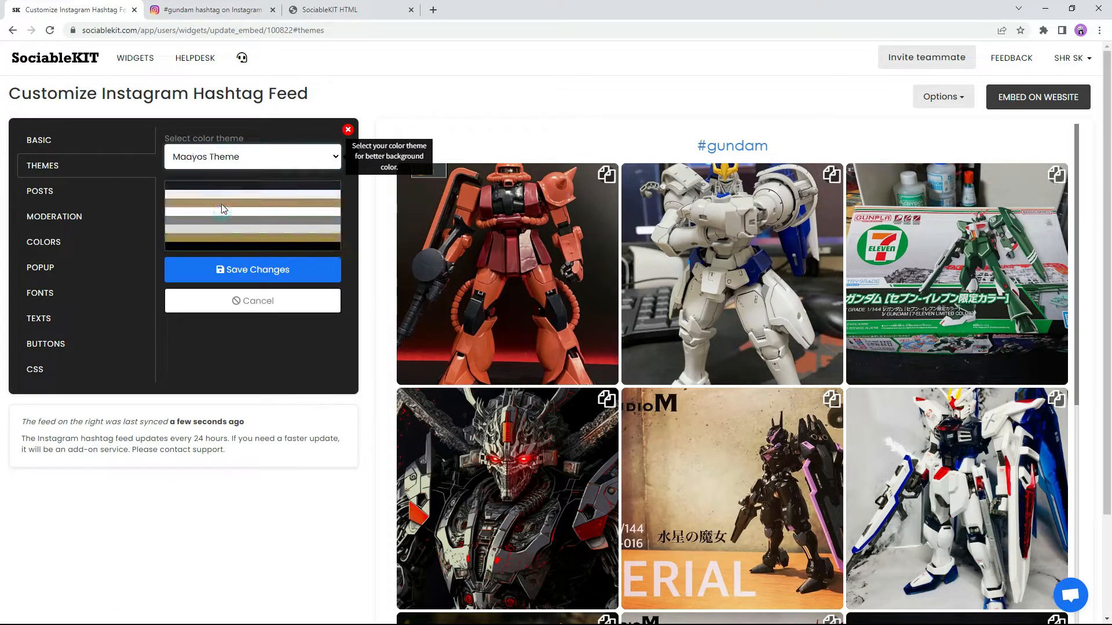
left_click(235, 270)
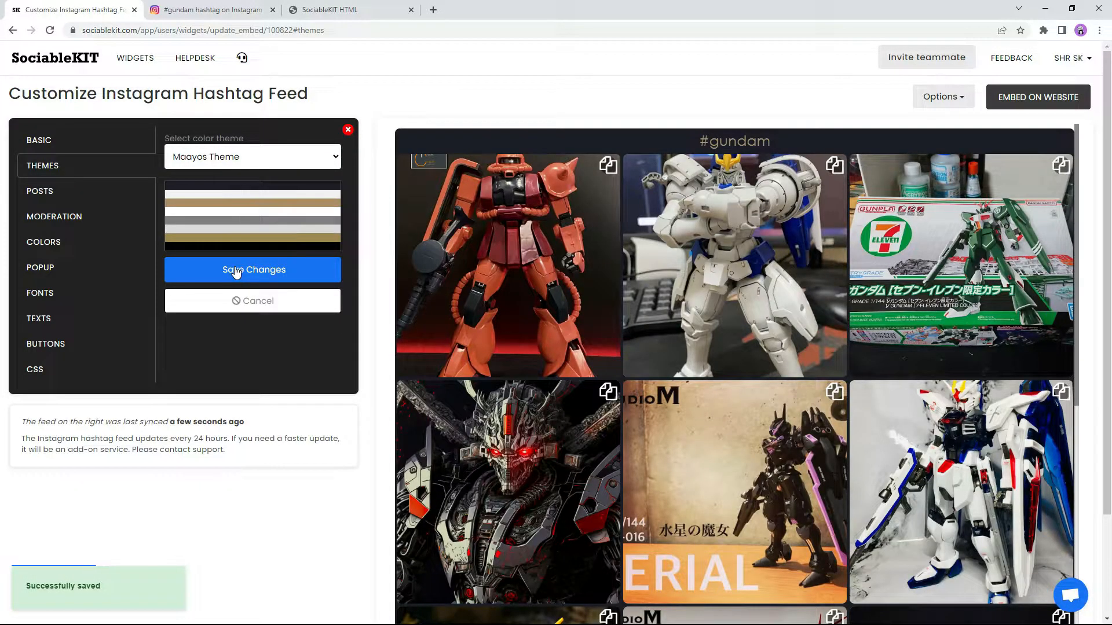
left_click(245, 157)
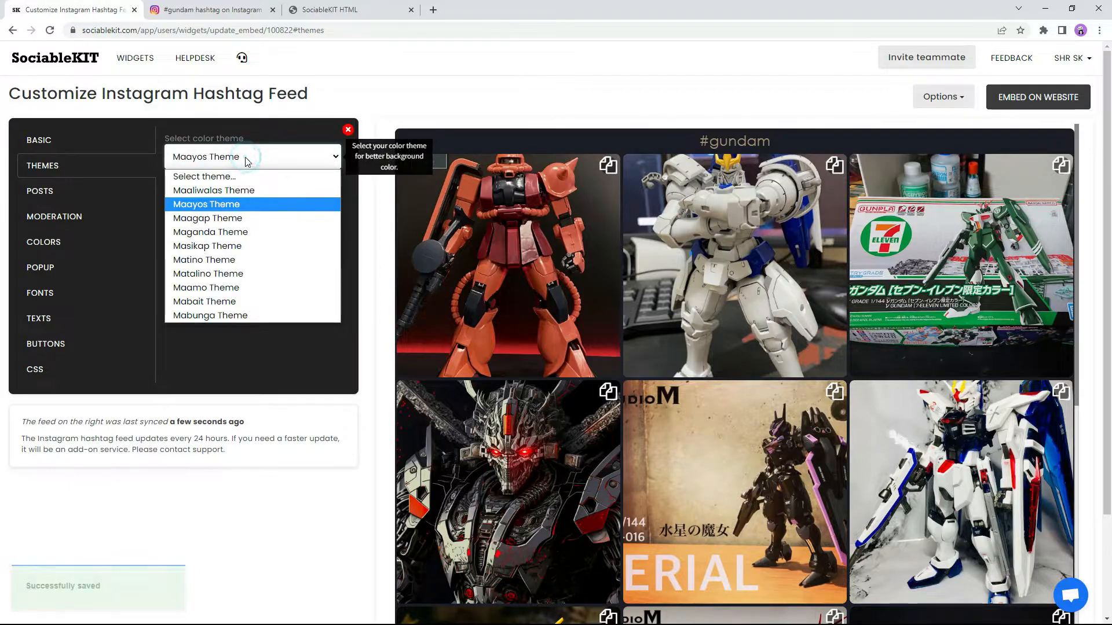
left_click(241, 191)
left_click(252, 273)
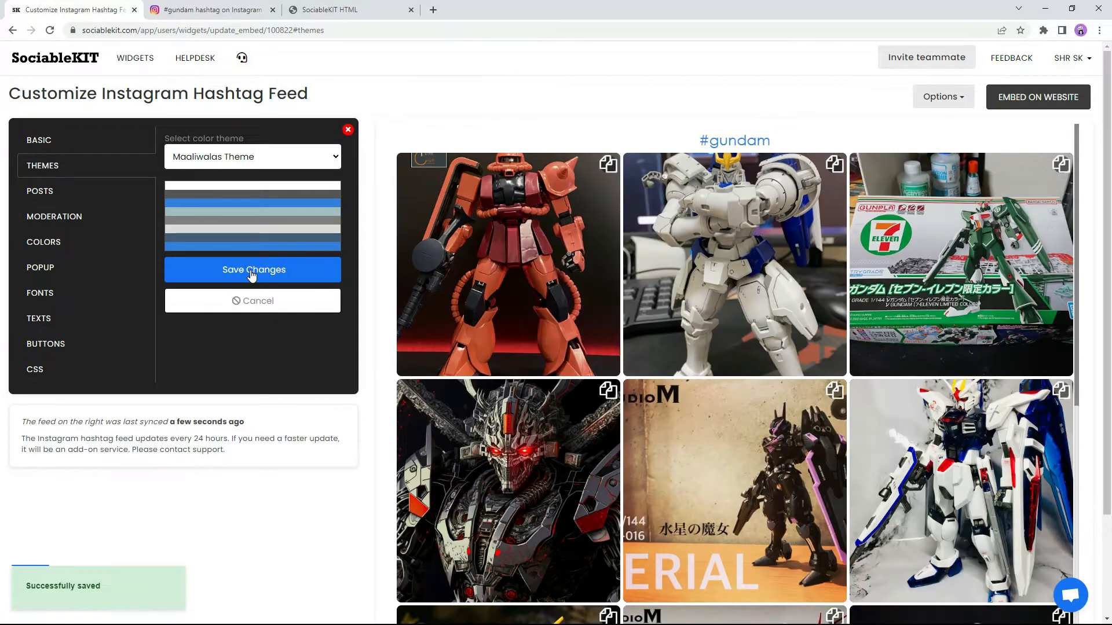
Step: In the posts settings, set the feed layout to Masonry and save
left_click(80, 195)
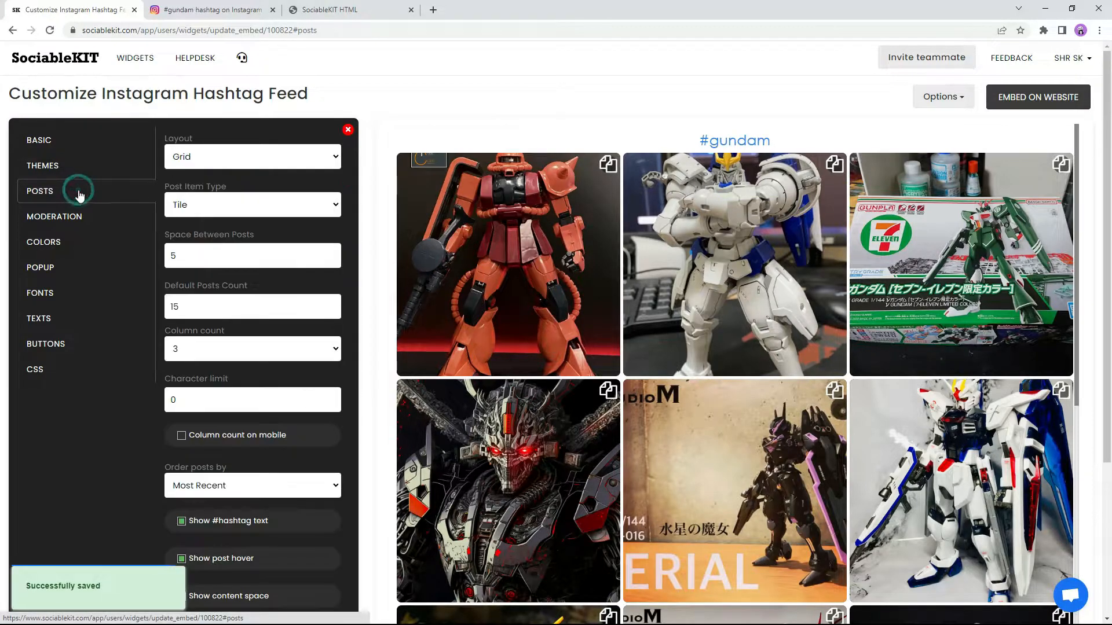
left_click(180, 157)
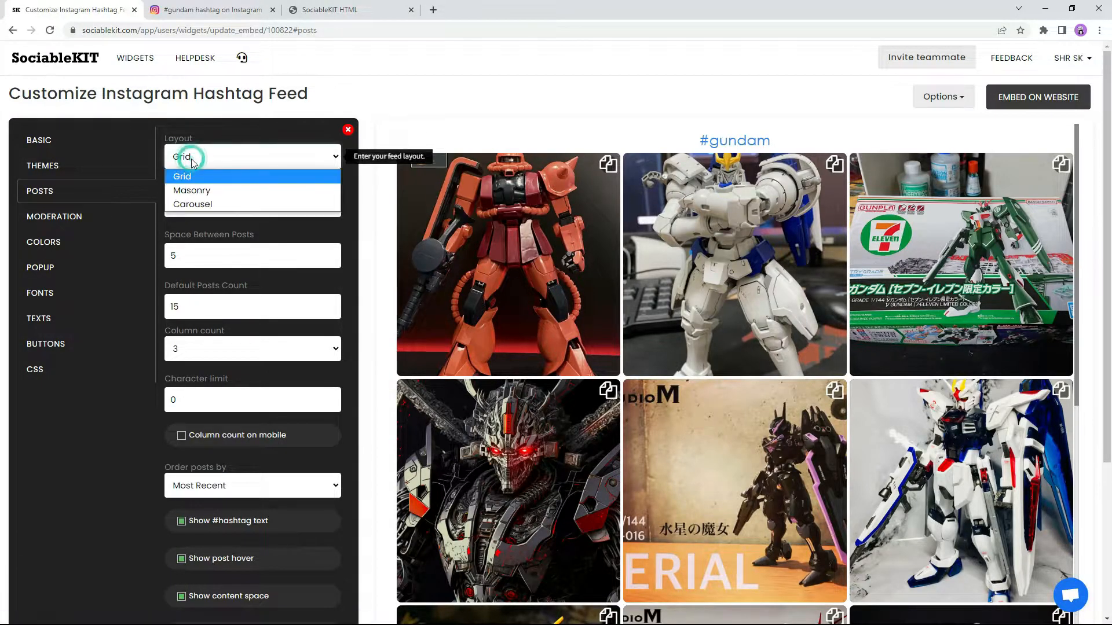
left_click(222, 190)
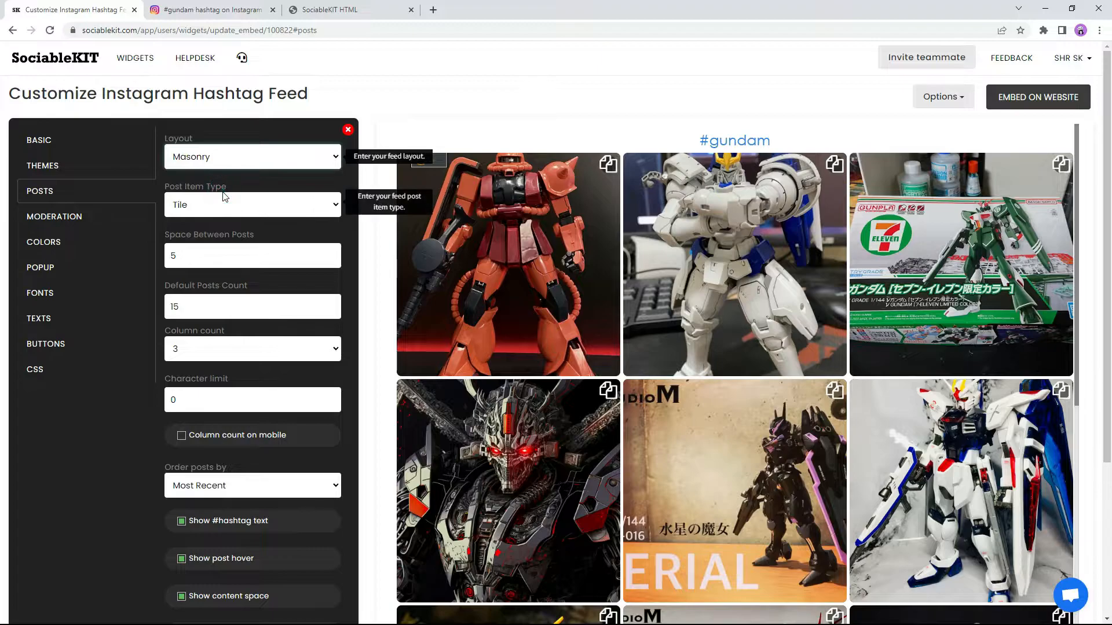
left_click_drag(1106, 269, 1104, 409)
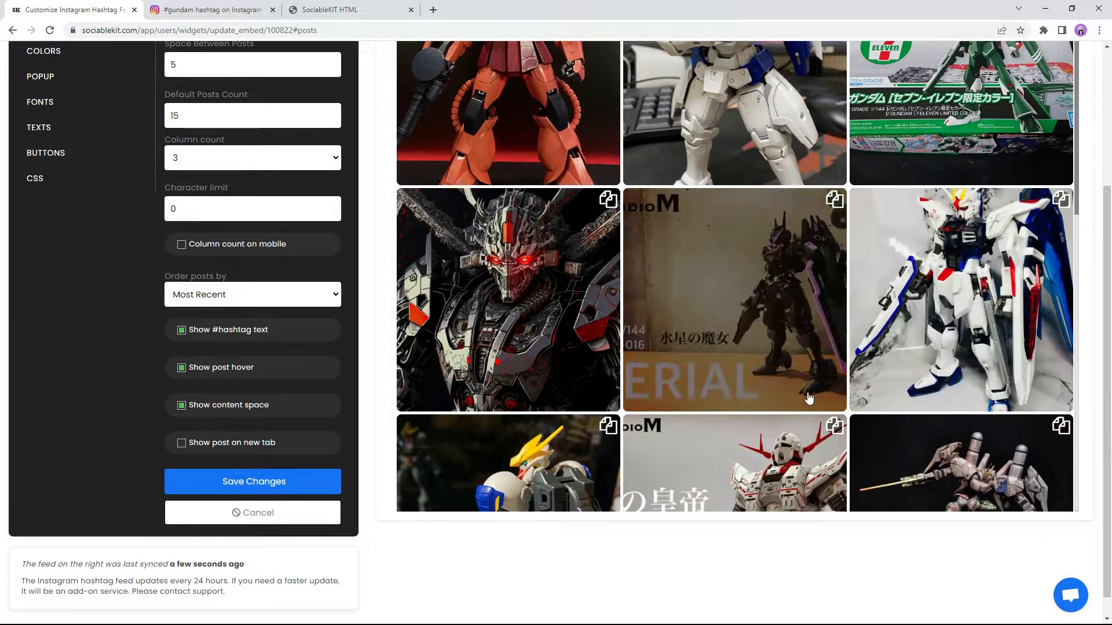
left_click(250, 482)
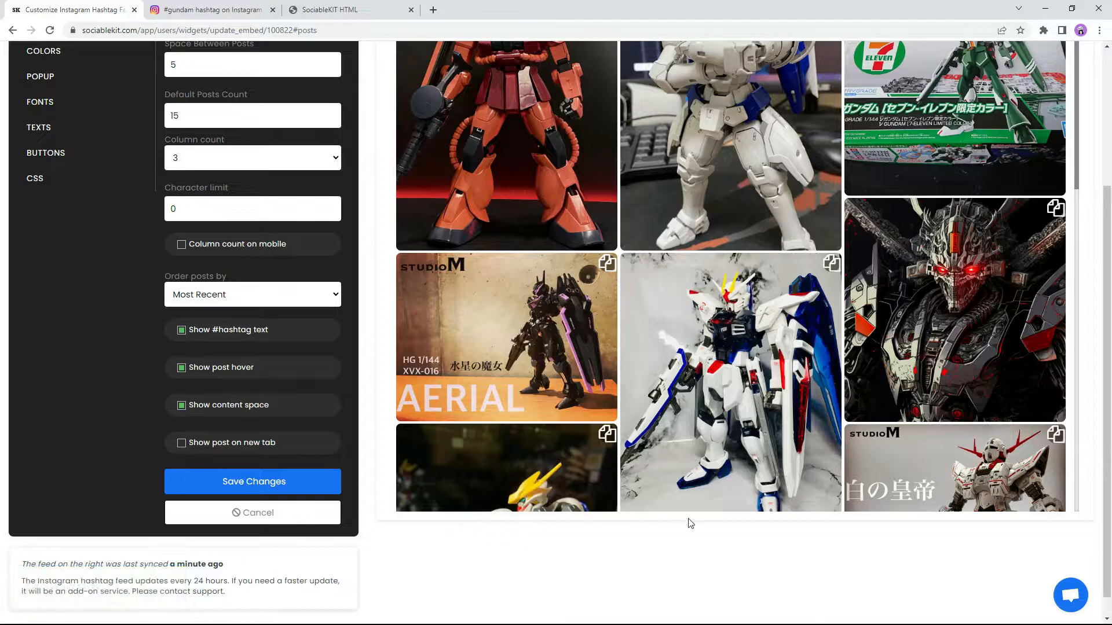
left_click_drag(1107, 473, 1110, 337)
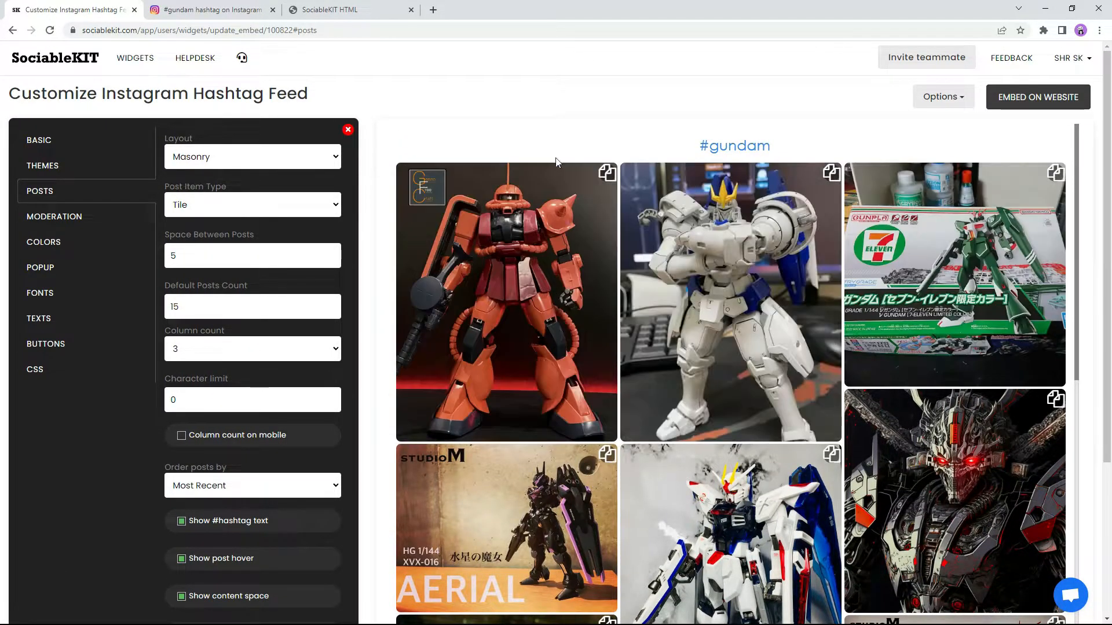
Step: Change the feed layout to Grid and save it
left_click(270, 152)
left_click(191, 174)
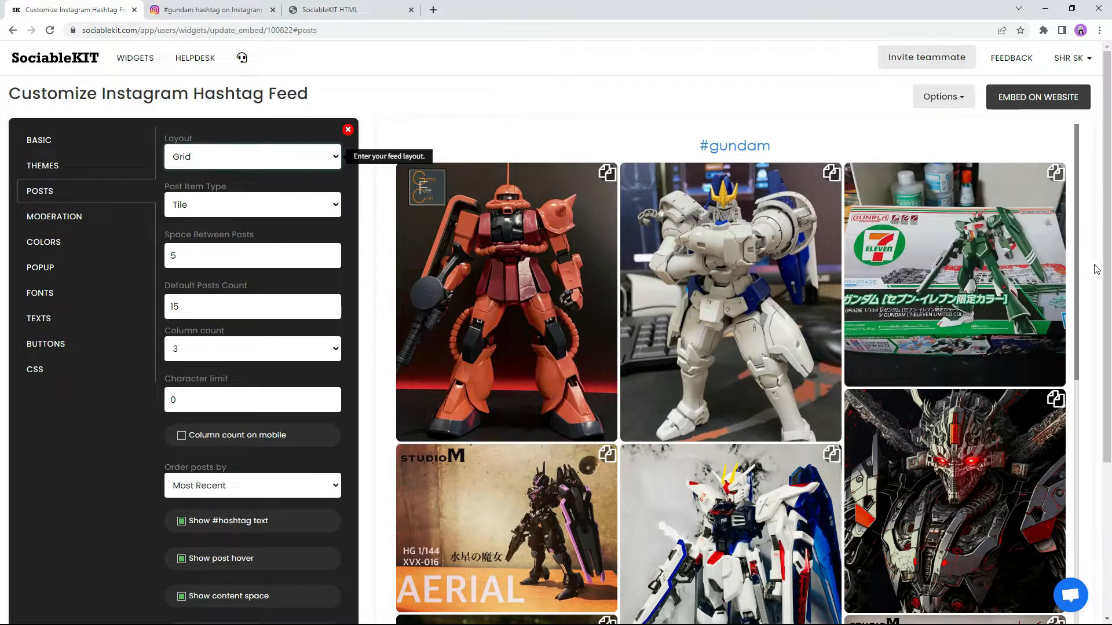
scroll(1107, 277, "down", 3)
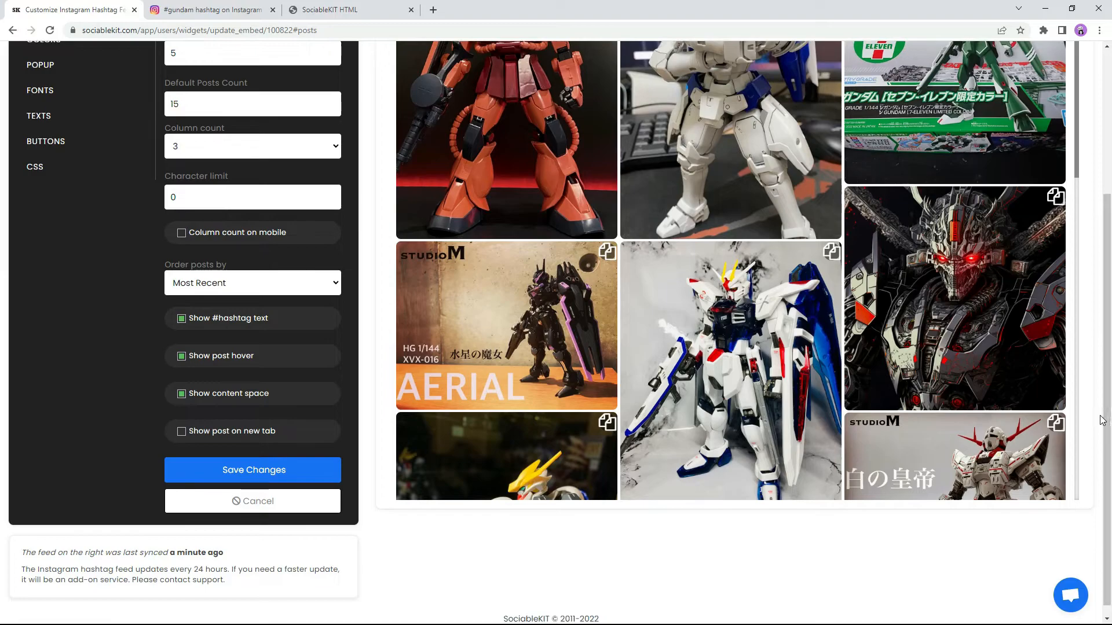
left_click(249, 467)
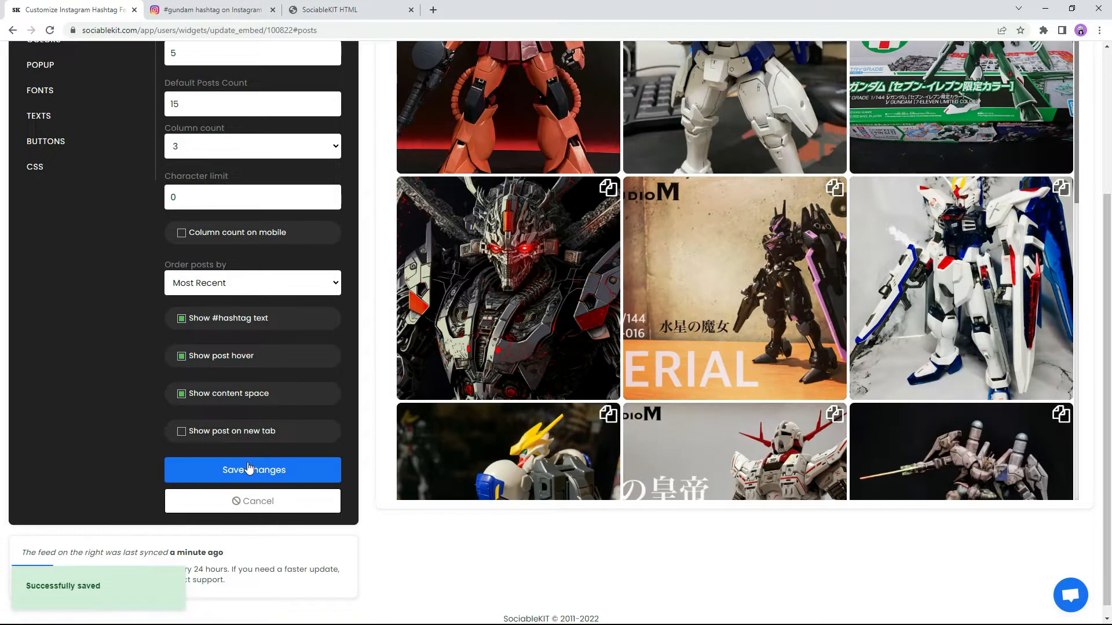
left_click_drag(1106, 452, 1108, 283)
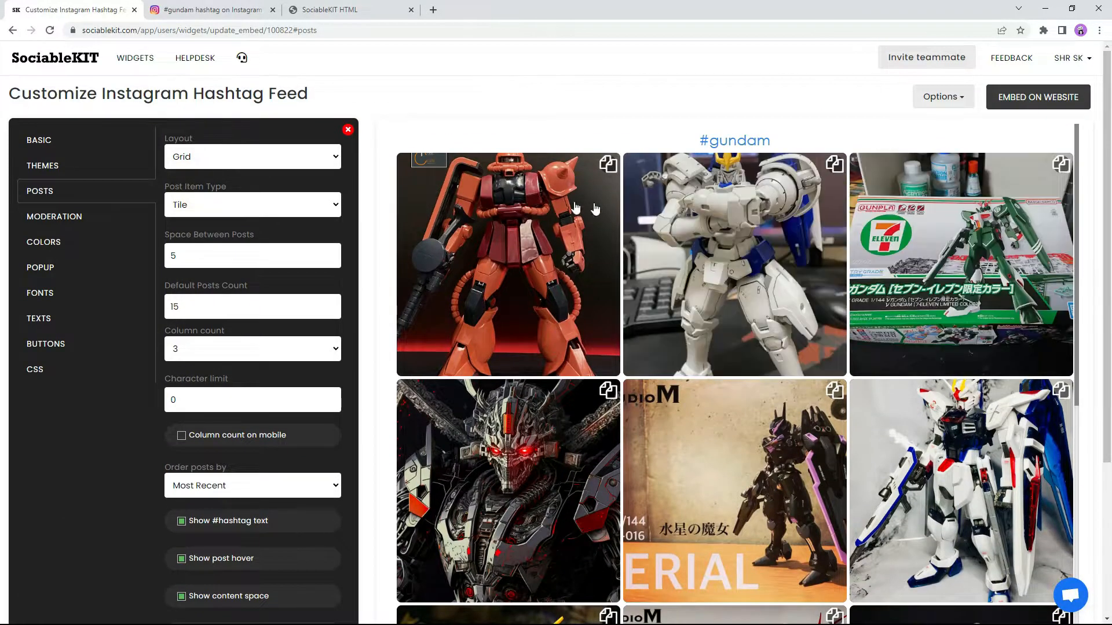
Step: Give the feed a yellow background and bright blue font colour and save
left_click(52, 216)
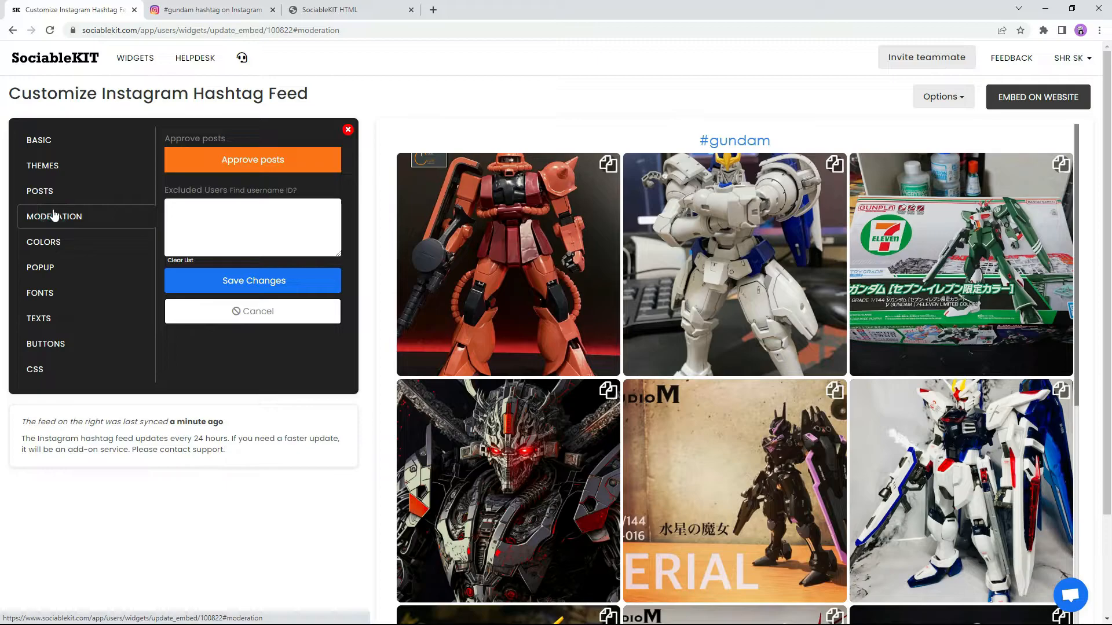
left_click(81, 240)
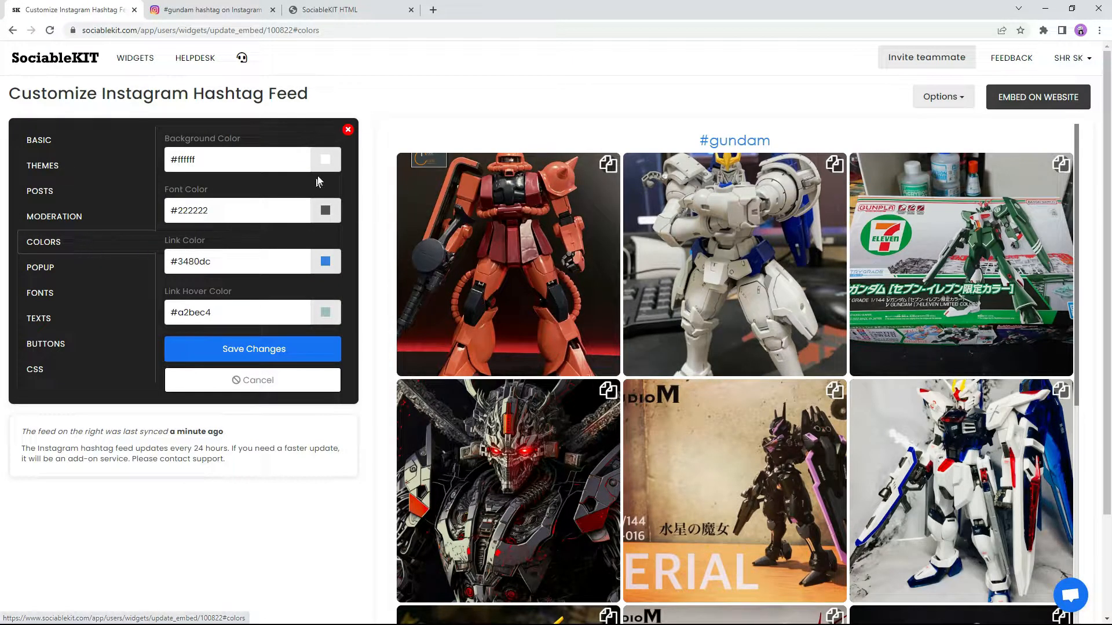
left_click(325, 159)
left_click_drag(271, 177, 295, 173)
left_click(227, 184)
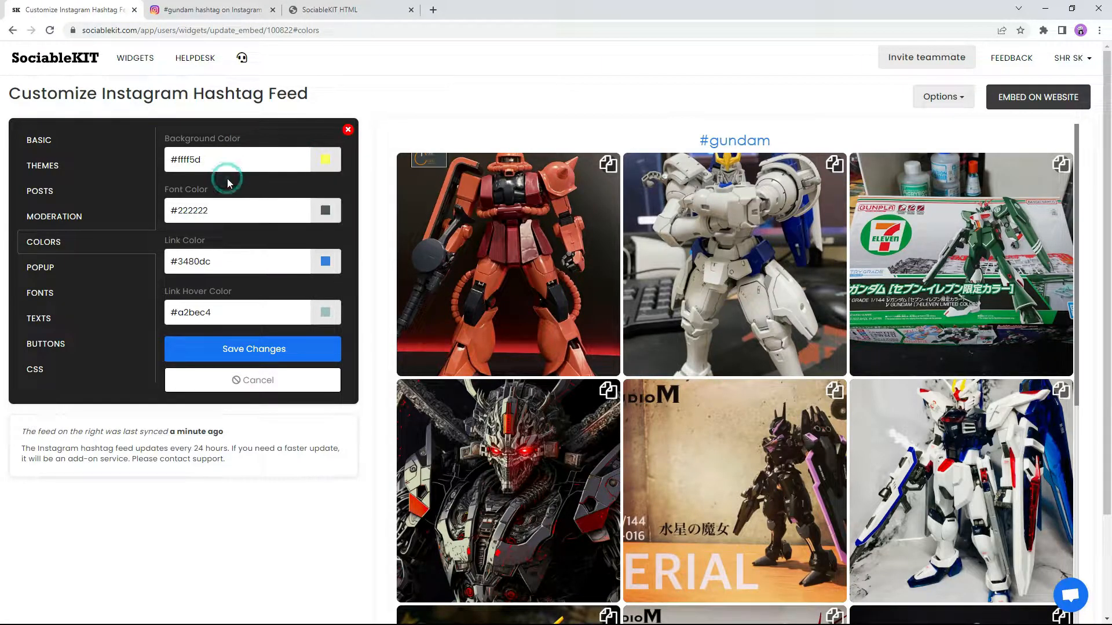
left_click(322, 213)
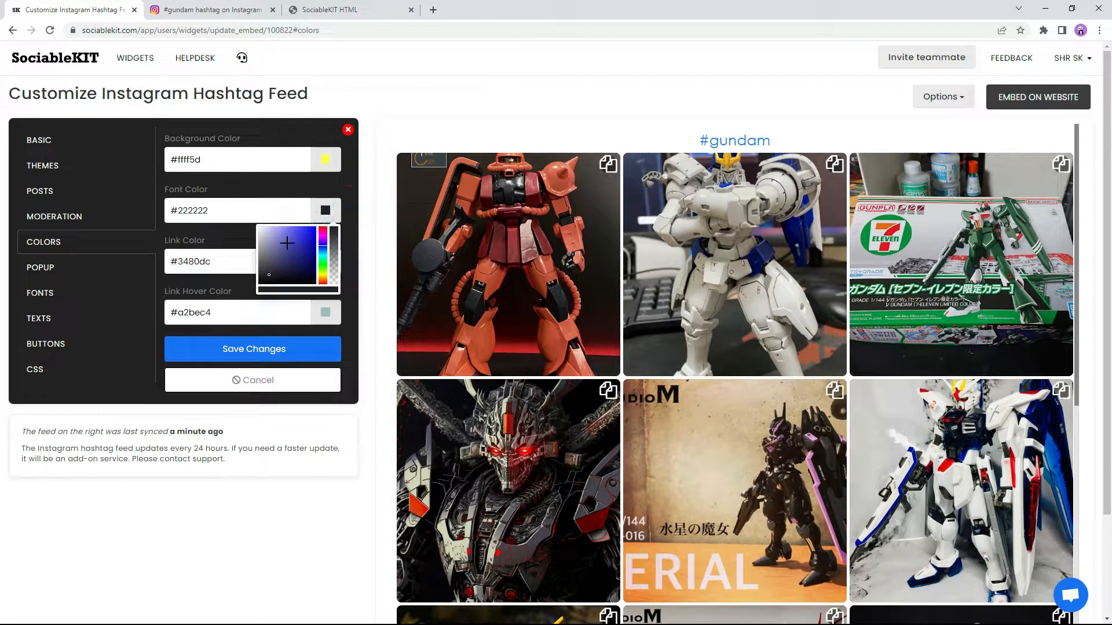
left_click(308, 227)
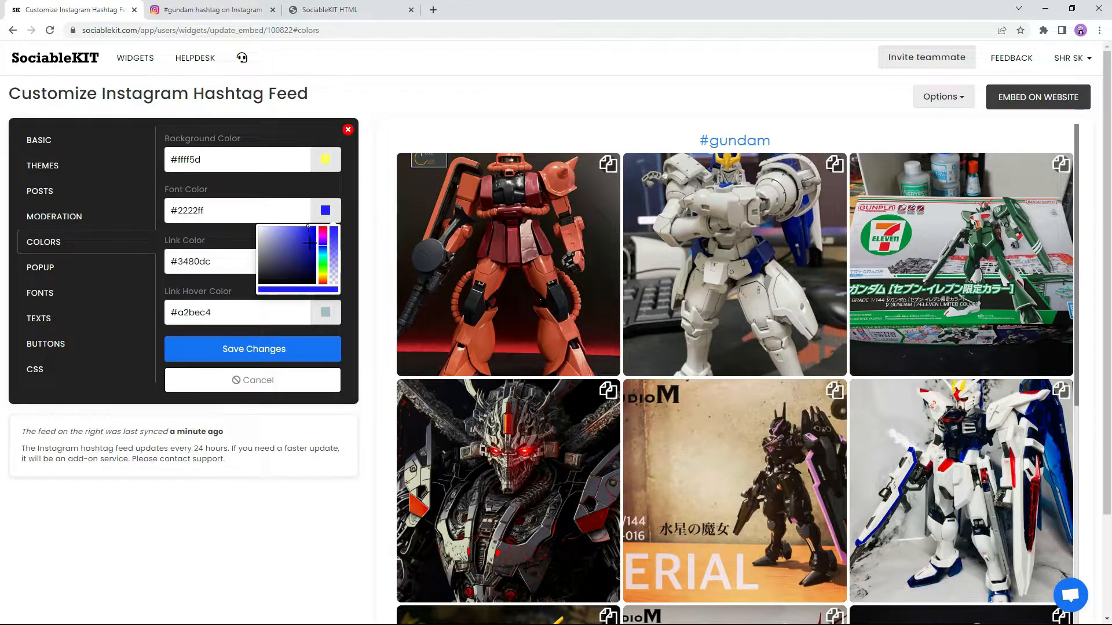
left_click(261, 348)
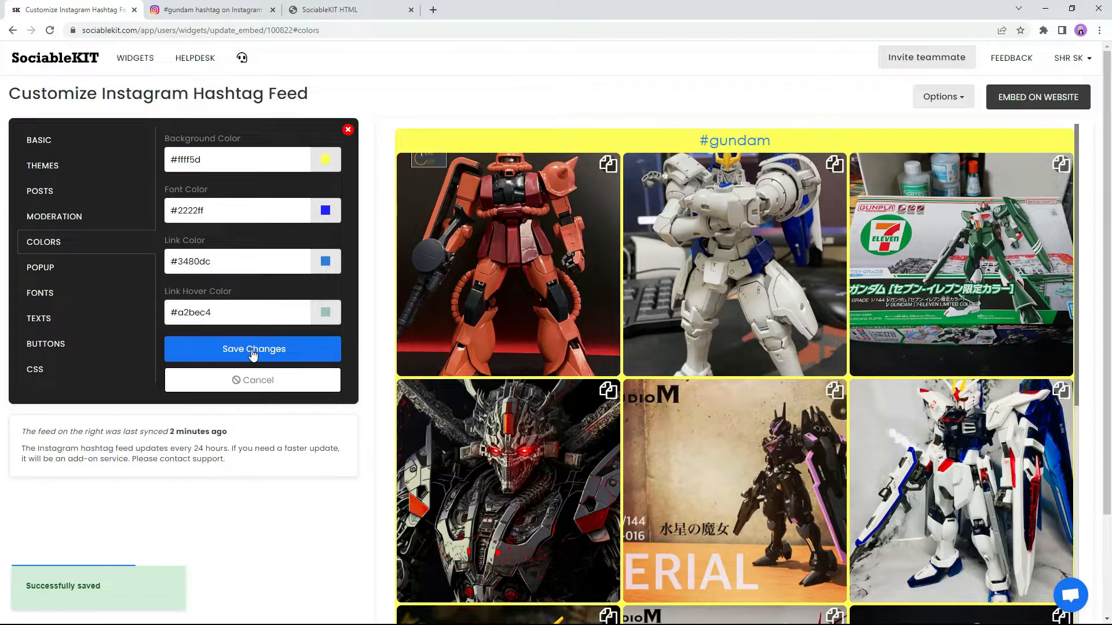
Step: Restore background #ffffff and font #222222, save, then move on to the font settings
triple_click(228, 166)
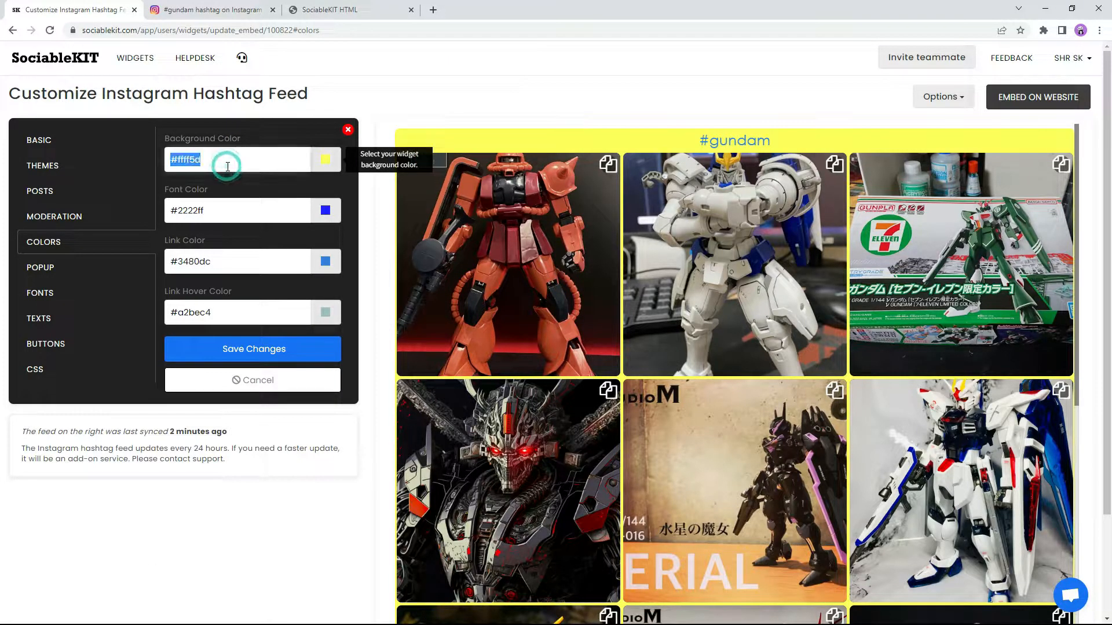
type("#")
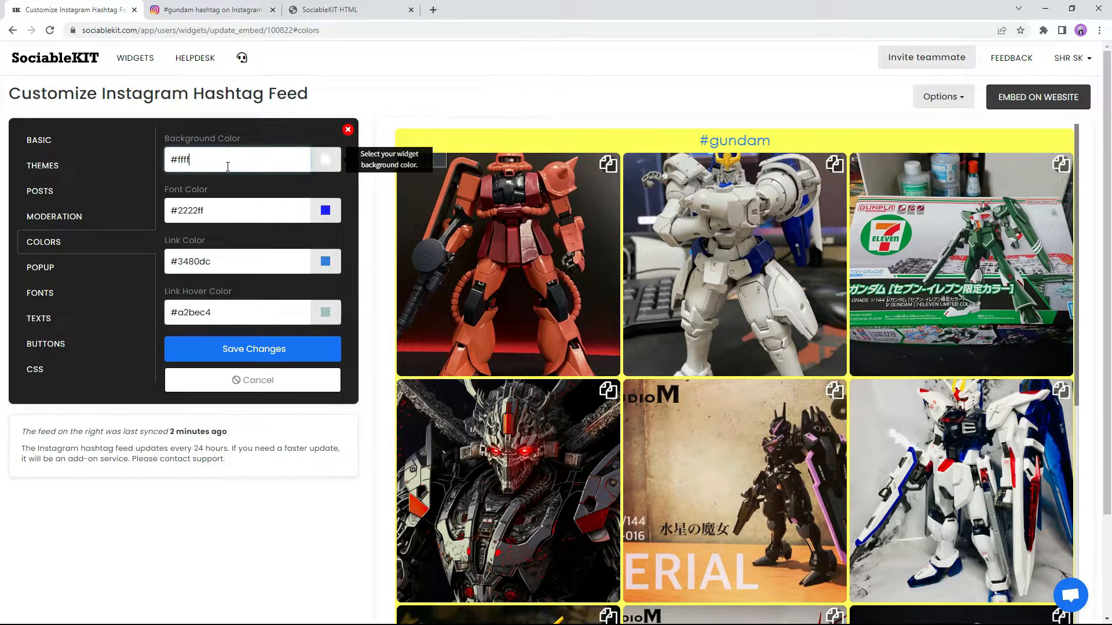
triple_click(237, 210)
type("#")
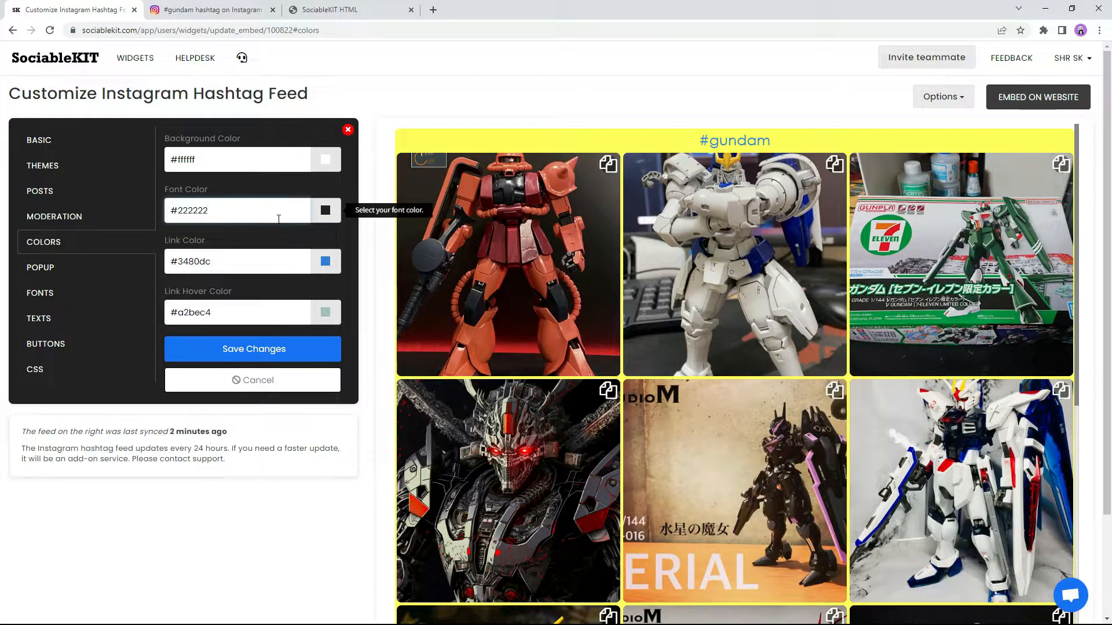
left_click(253, 352)
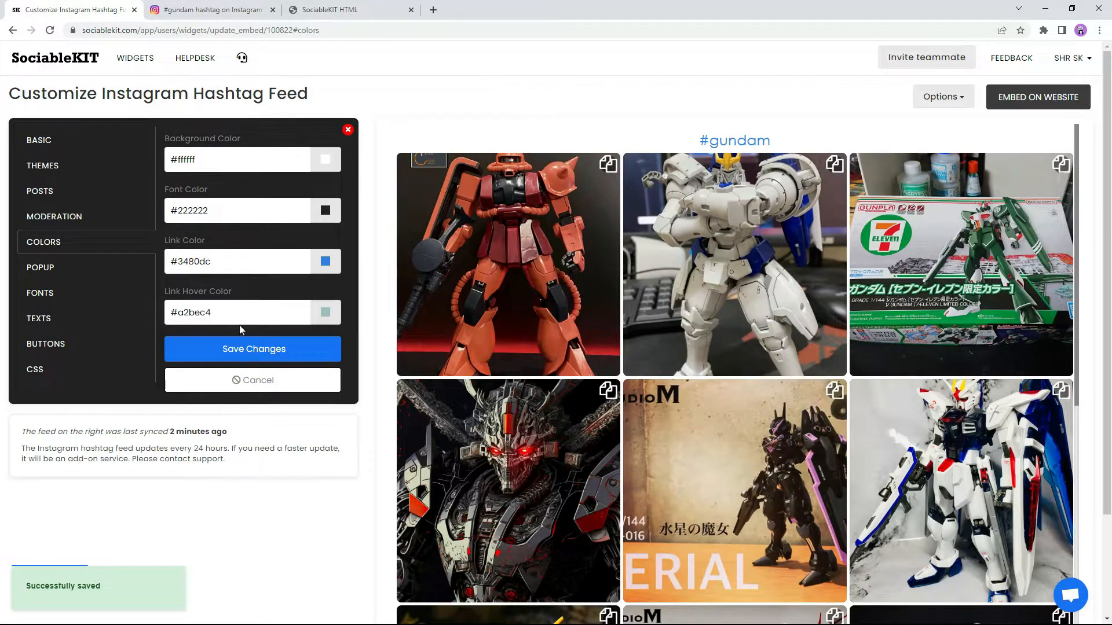
left_click(67, 268)
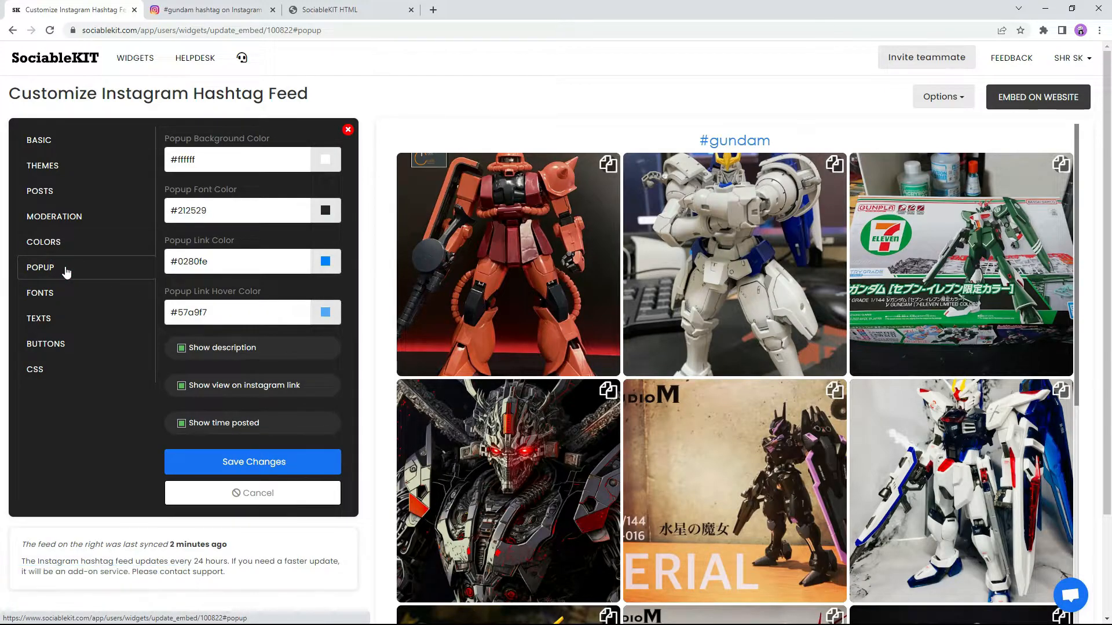
left_click(81, 295)
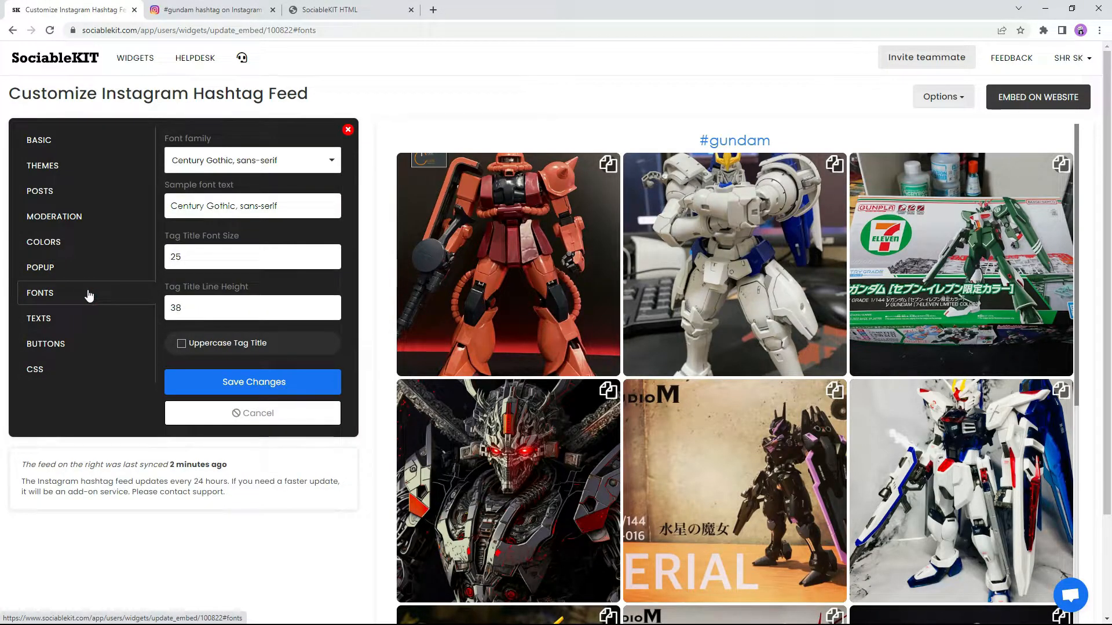
Step: Set the feed's font family to Lucida Sans Unicode and save
left_click(258, 161)
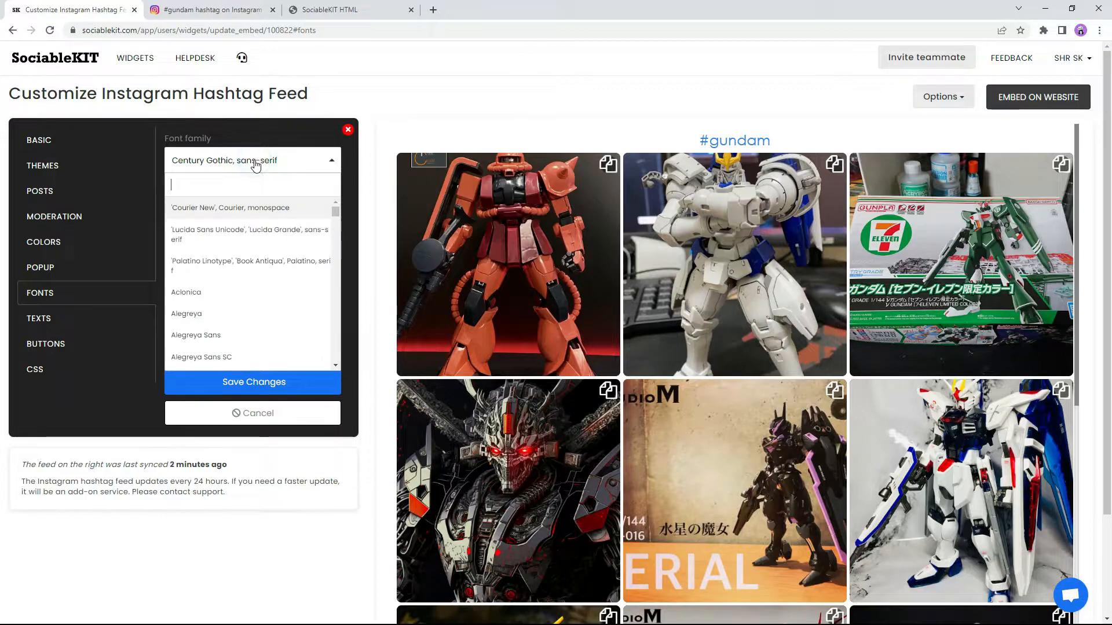
left_click(242, 233)
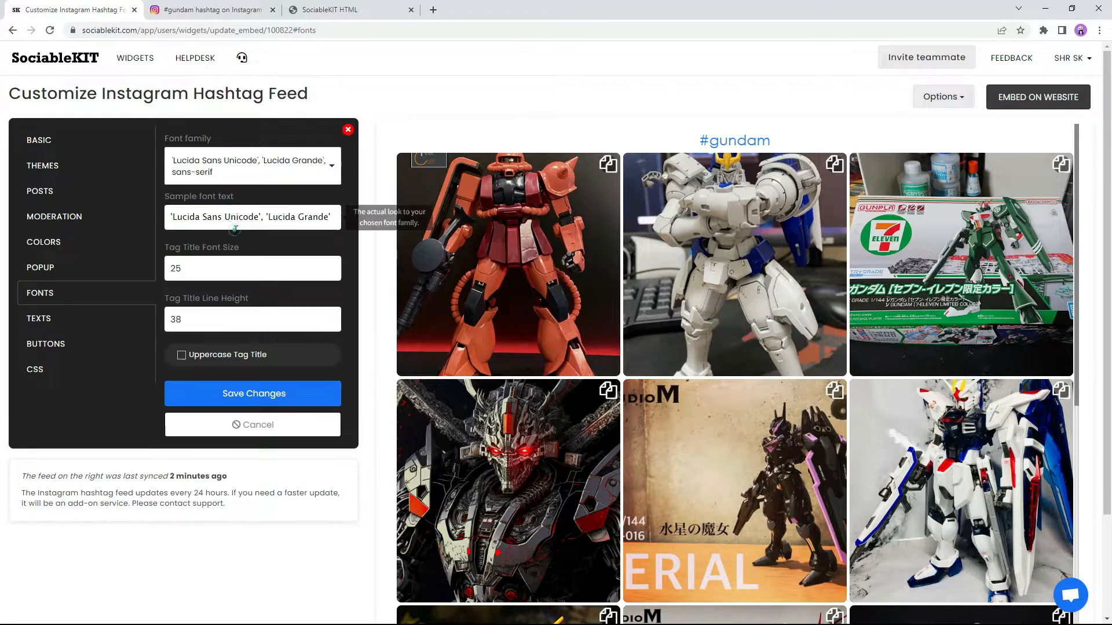
left_click(237, 388)
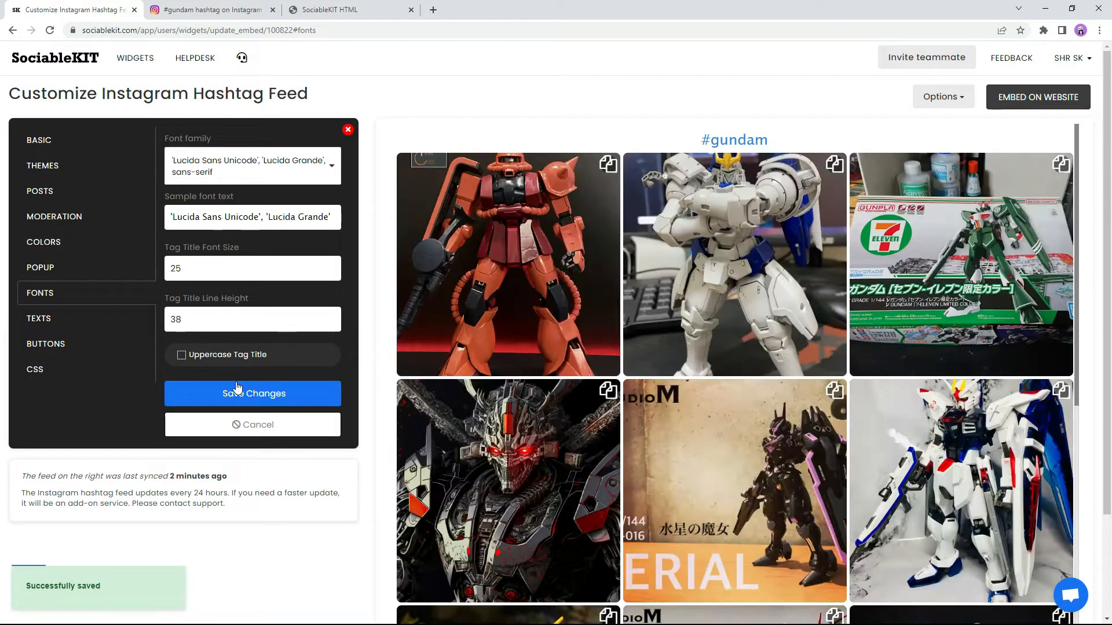
Step: Change the font family back to Century Gothic, sans-serif and save
left_click(225, 175)
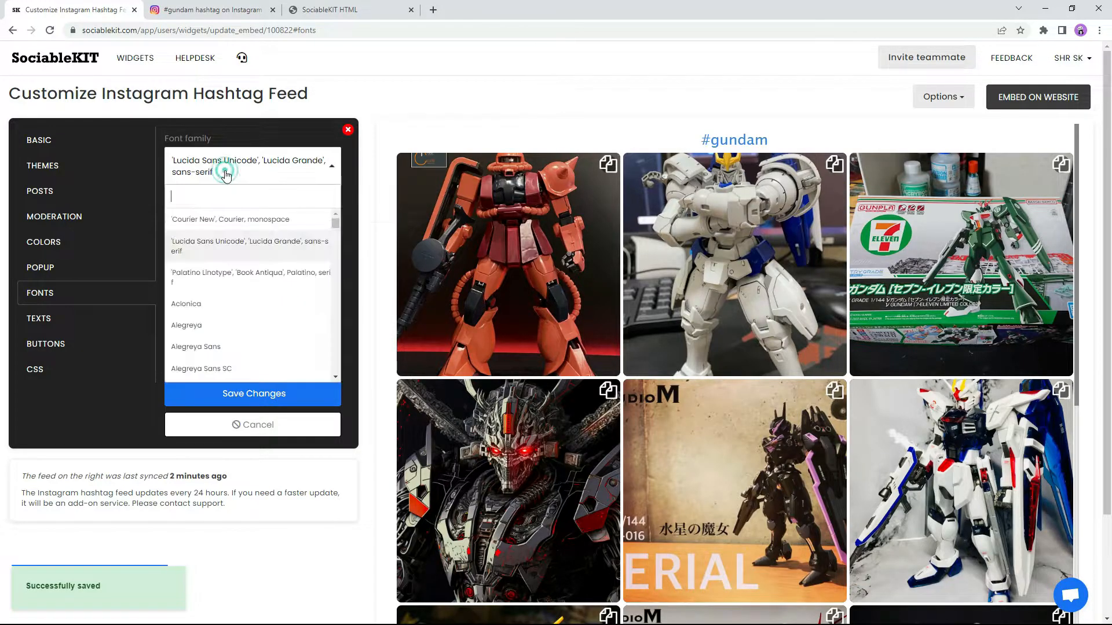
type("century")
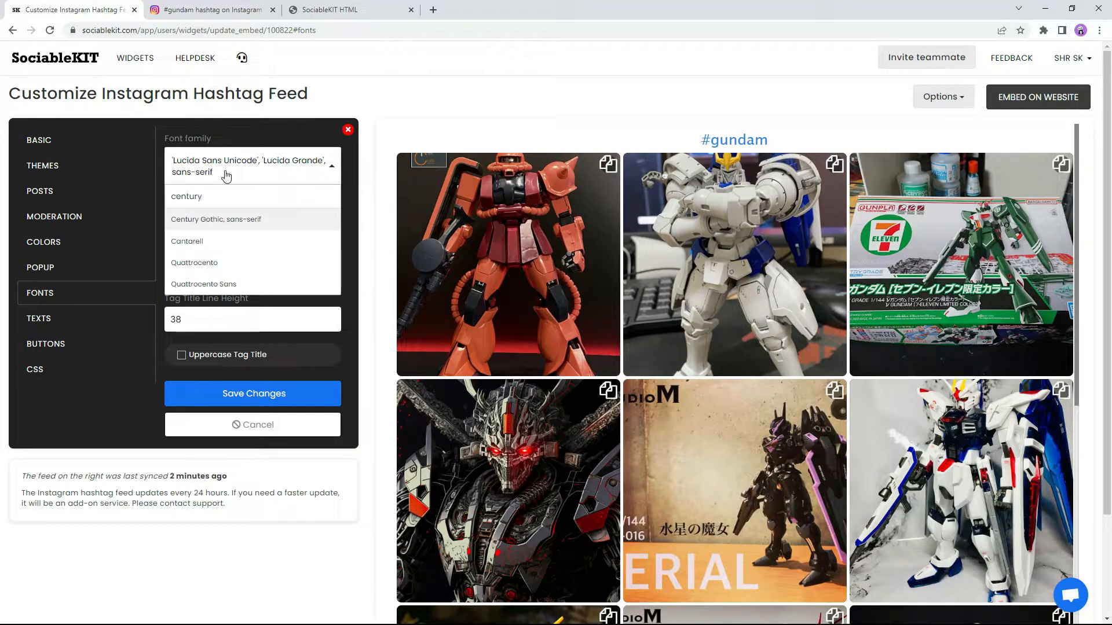
left_click(248, 219)
left_click(245, 382)
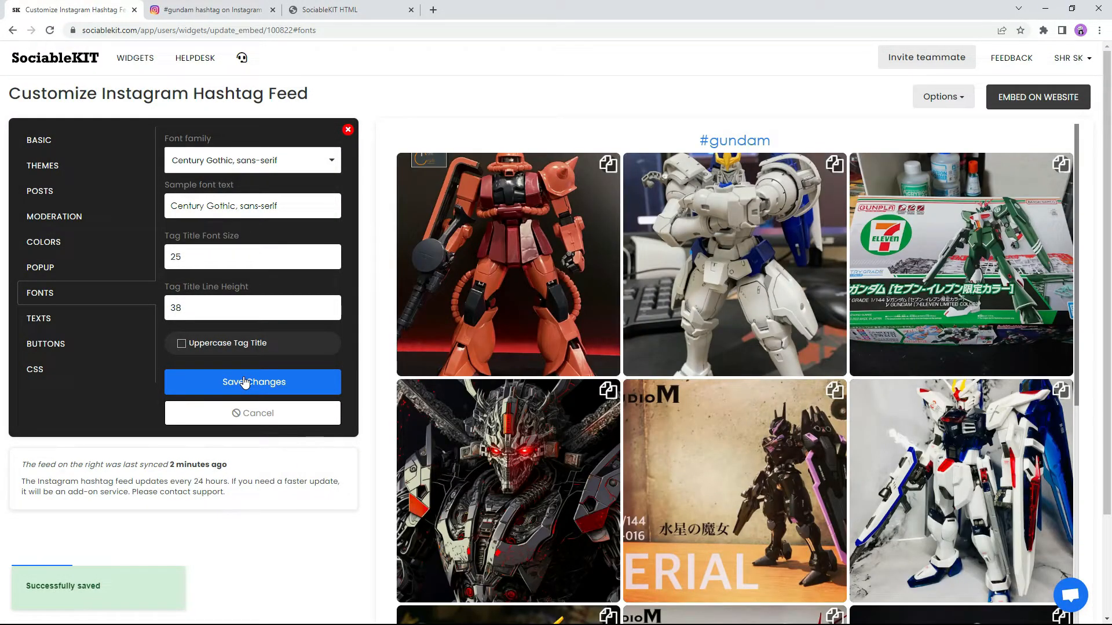
Step: Look through the TEXTS, BUTTONS and CSS settings, then begin embedding the widget on a website
left_click(83, 323)
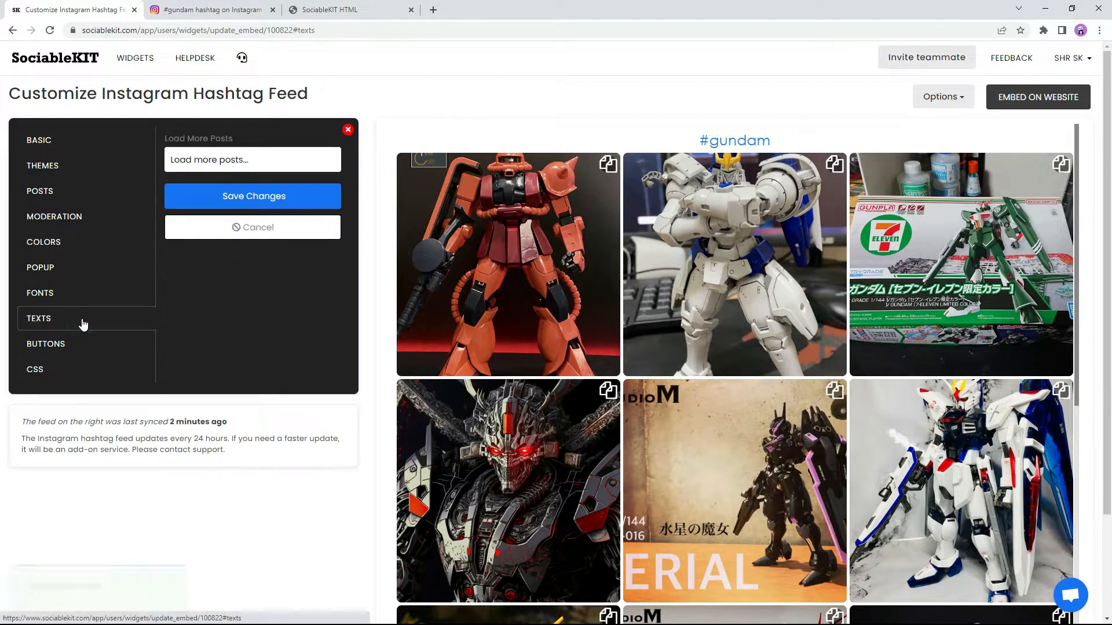
left_click(90, 349)
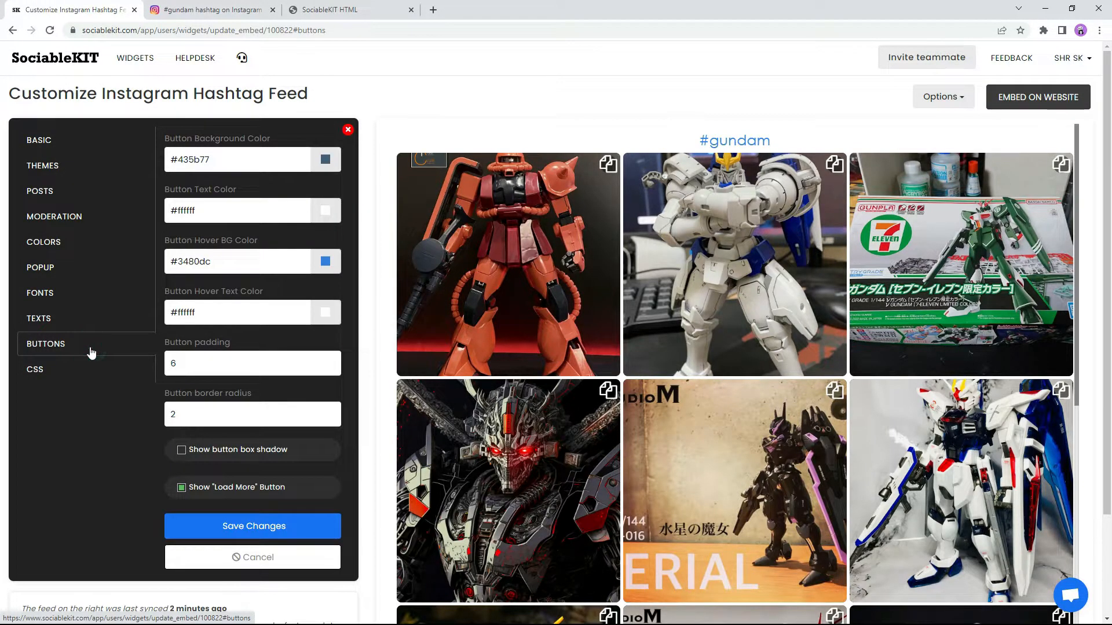
left_click(88, 378)
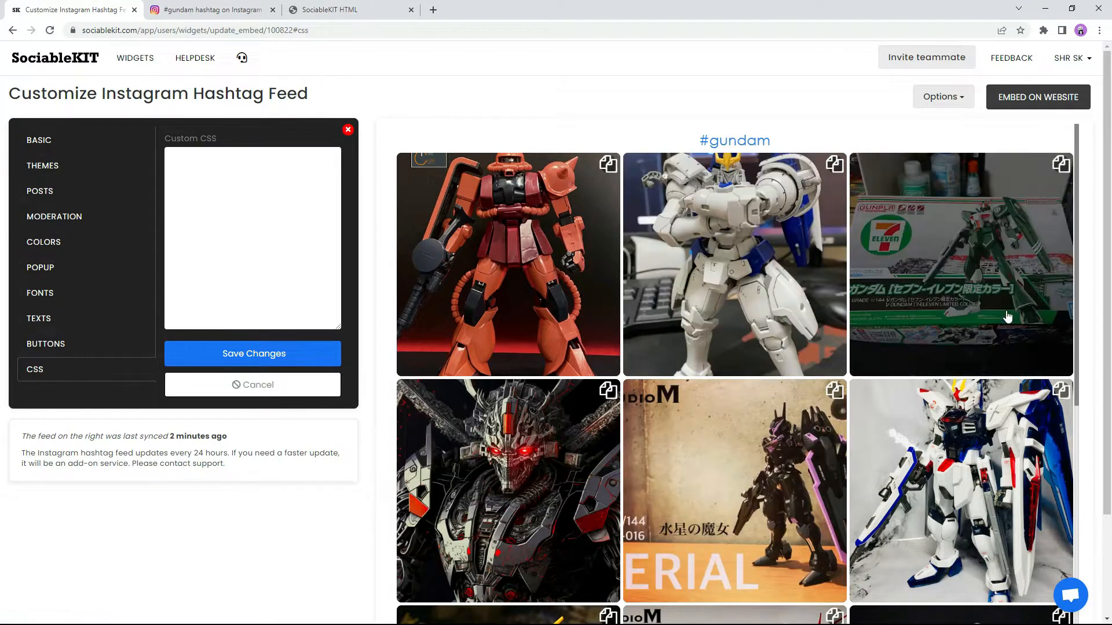
left_click(1050, 106)
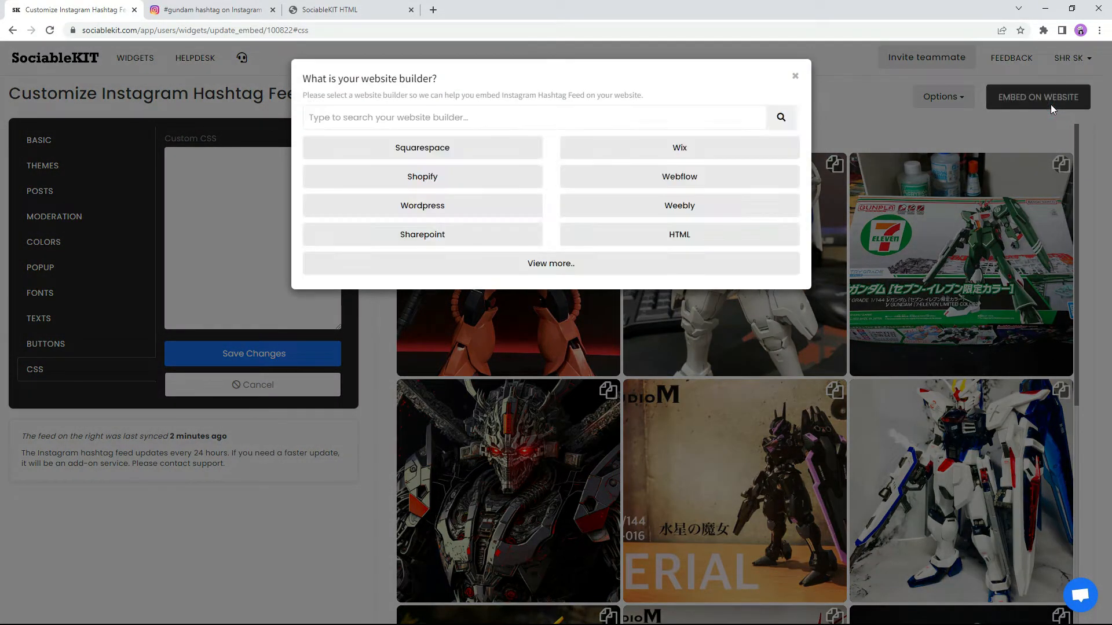
Step: Pick HTML as the website builder, copy the embed code, and switch to Notepad++
left_click(655, 241)
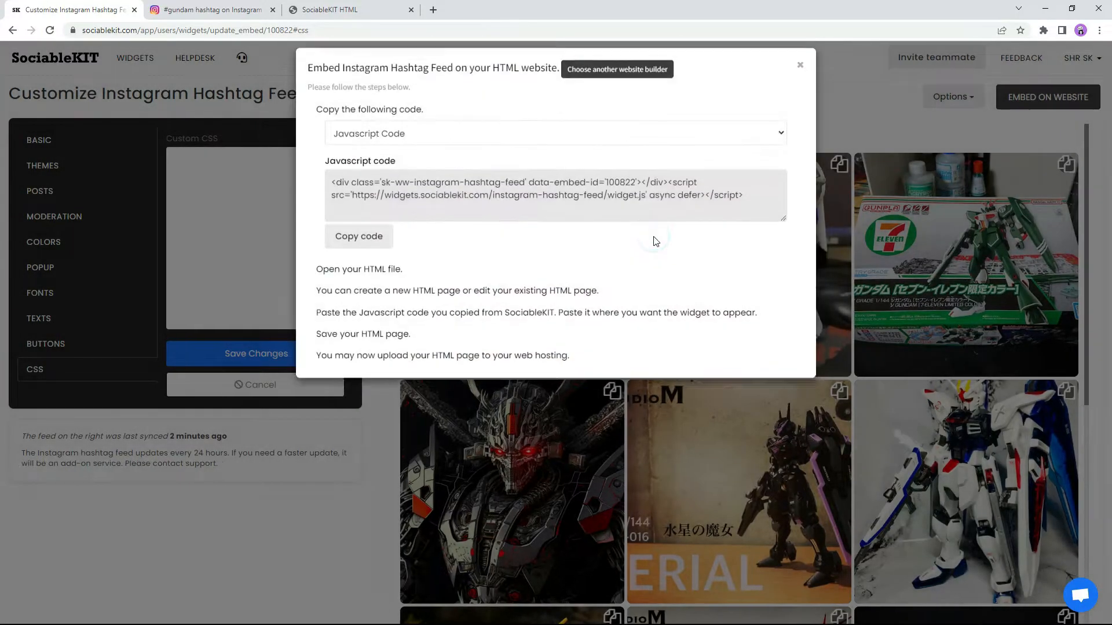
left_click(359, 249)
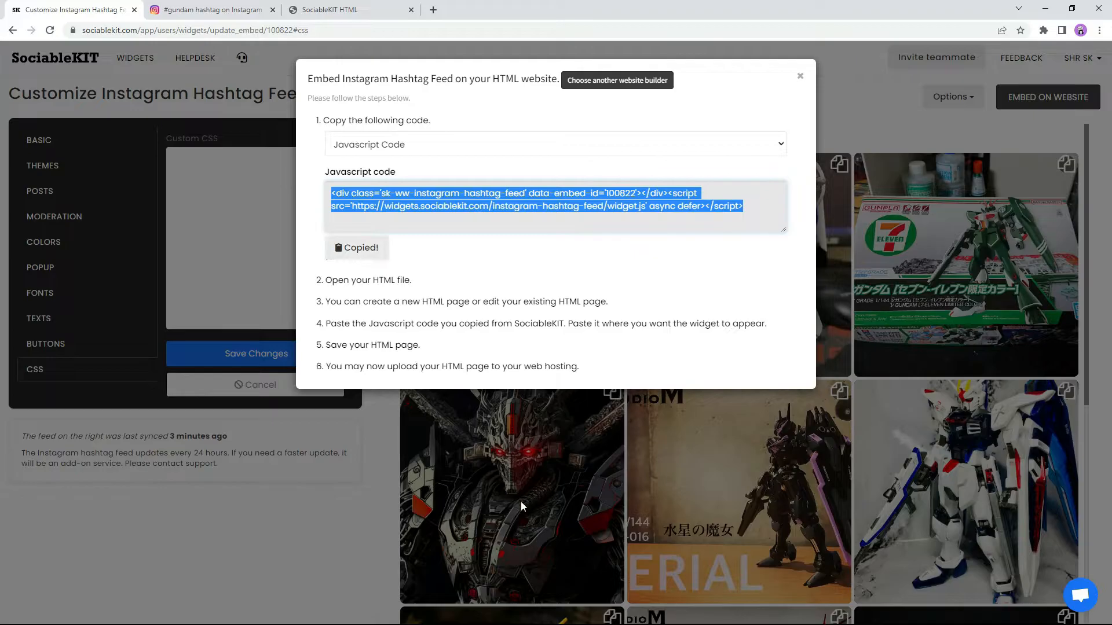
key("alt+Tab")
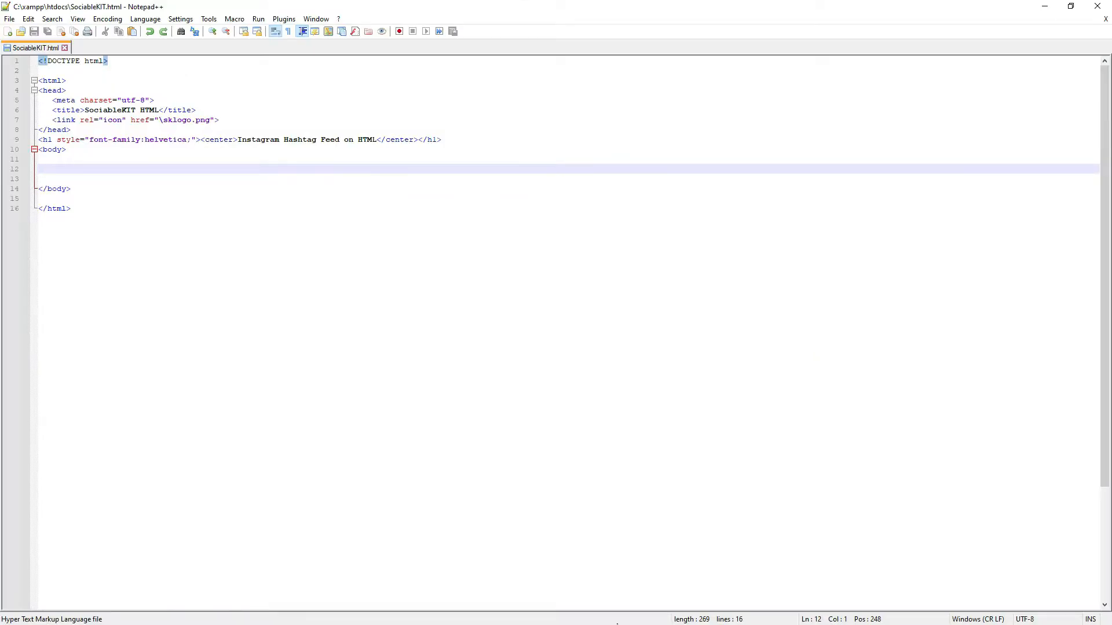
Step: Paste the embed code onto line 12 of SociableKIT.html, save, and minimize Notepad++
right_click(98, 169)
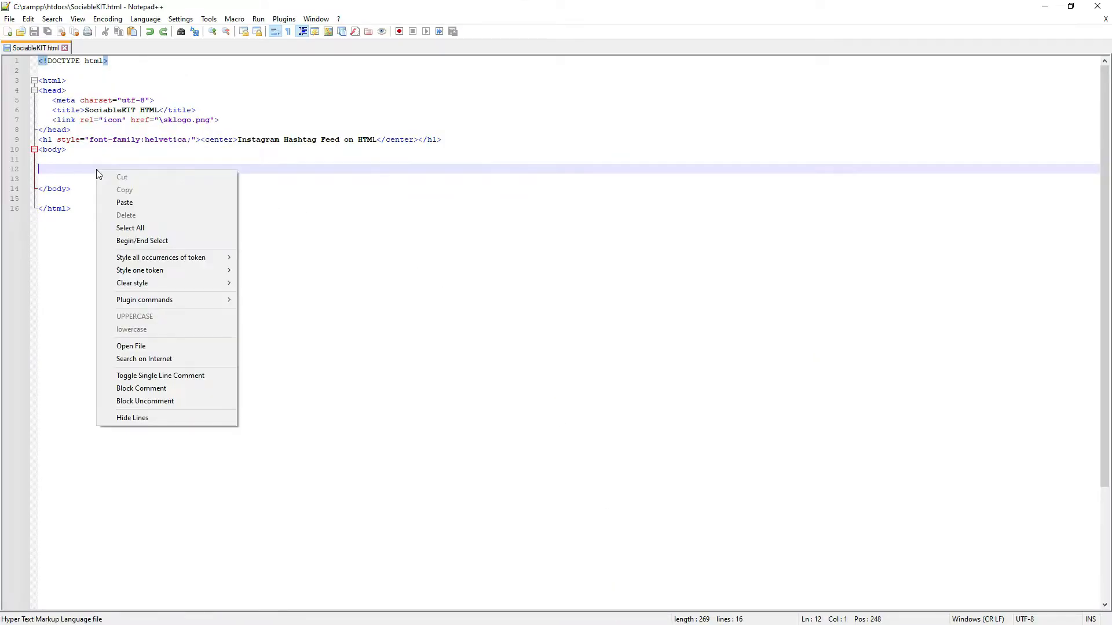
left_click(127, 201)
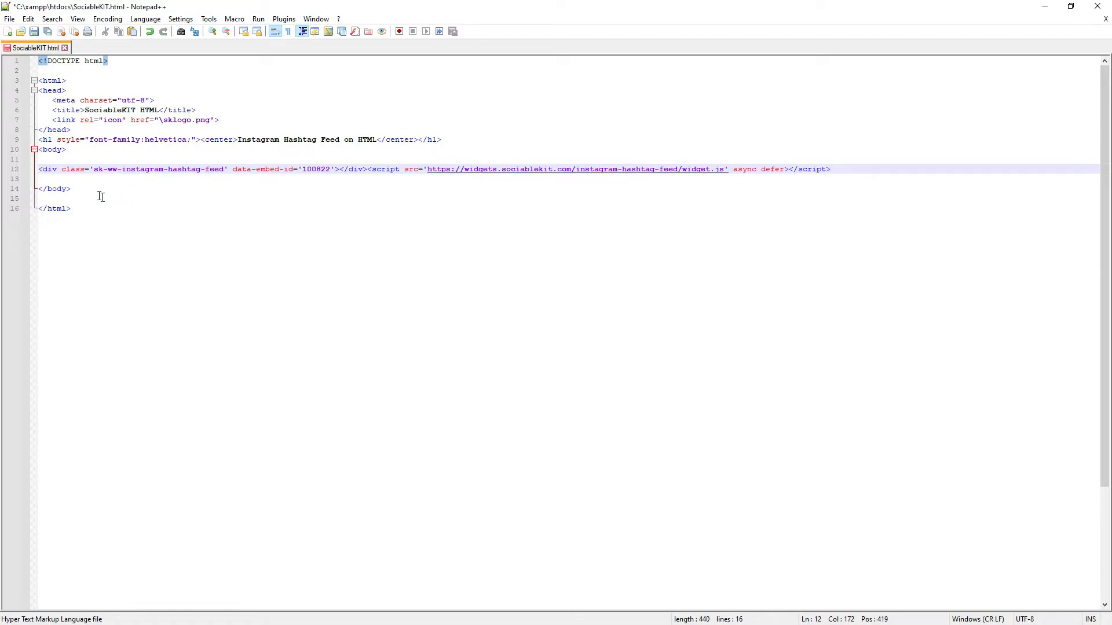
left_click(34, 31)
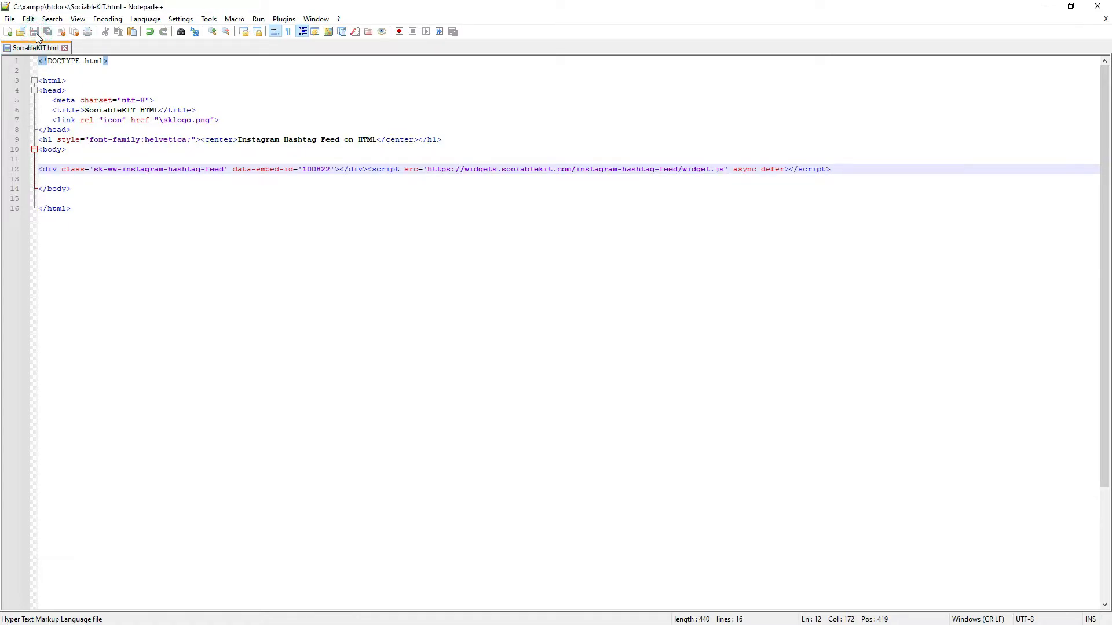
left_click(1045, 6)
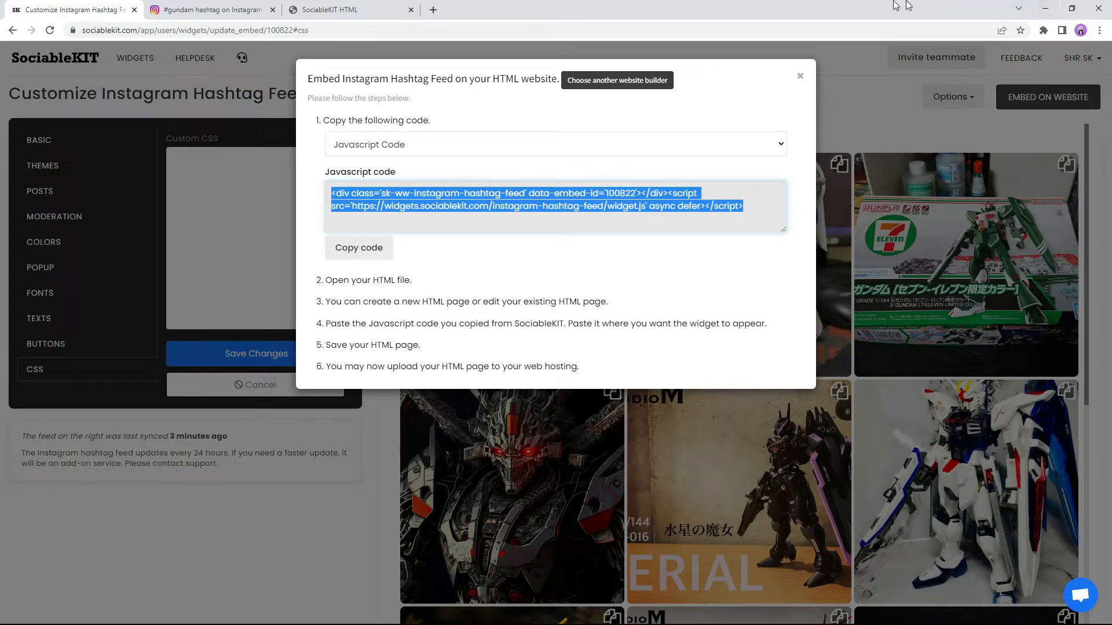
Step: Reload SociableKIT.html in Chrome to show the #gundam feed, then load more posts
left_click(330, 9)
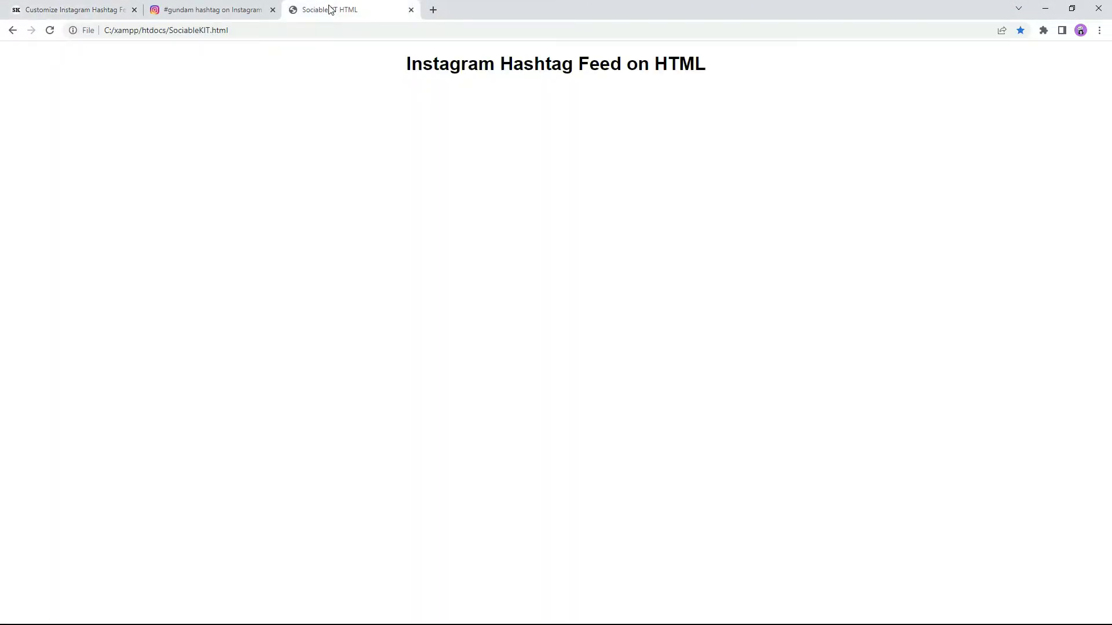
left_click(49, 30)
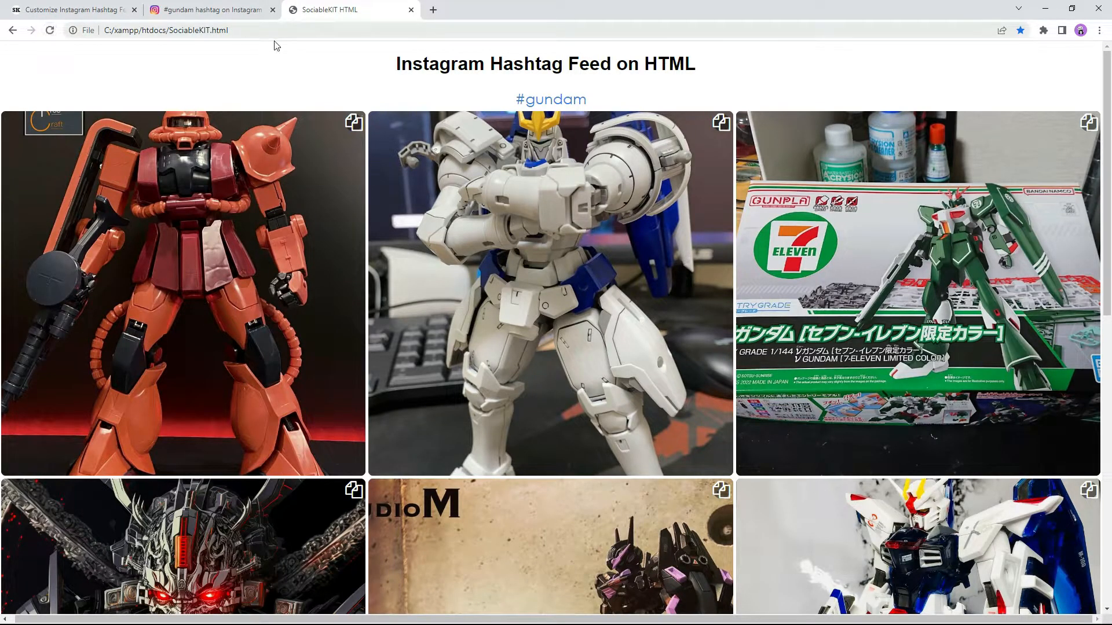
left_click_drag(1101, 103, 1107, 367)
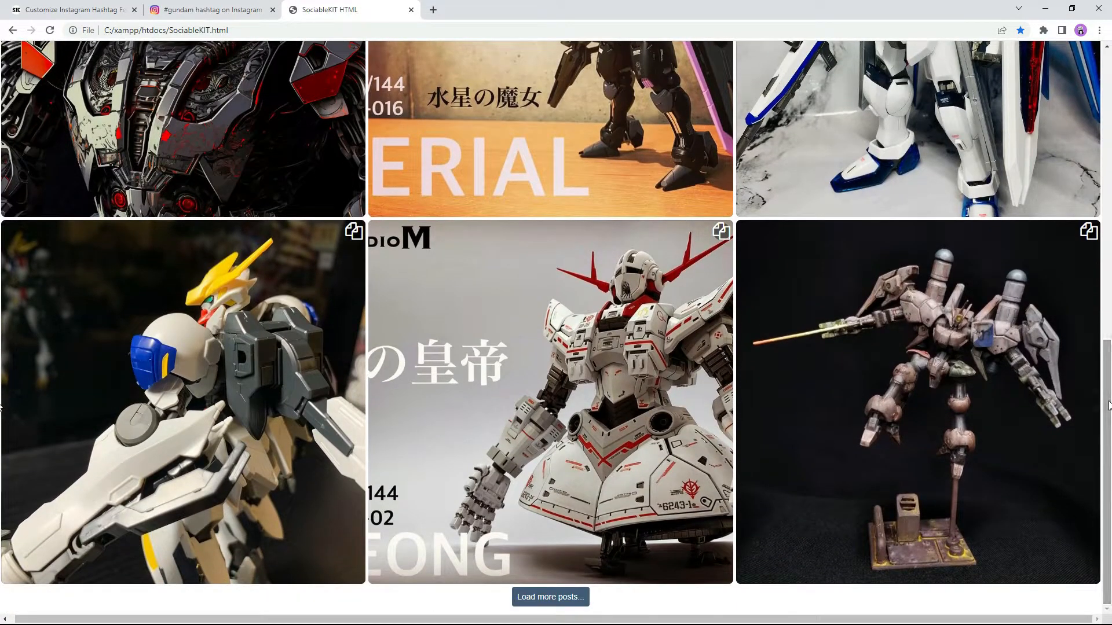
left_click(554, 600)
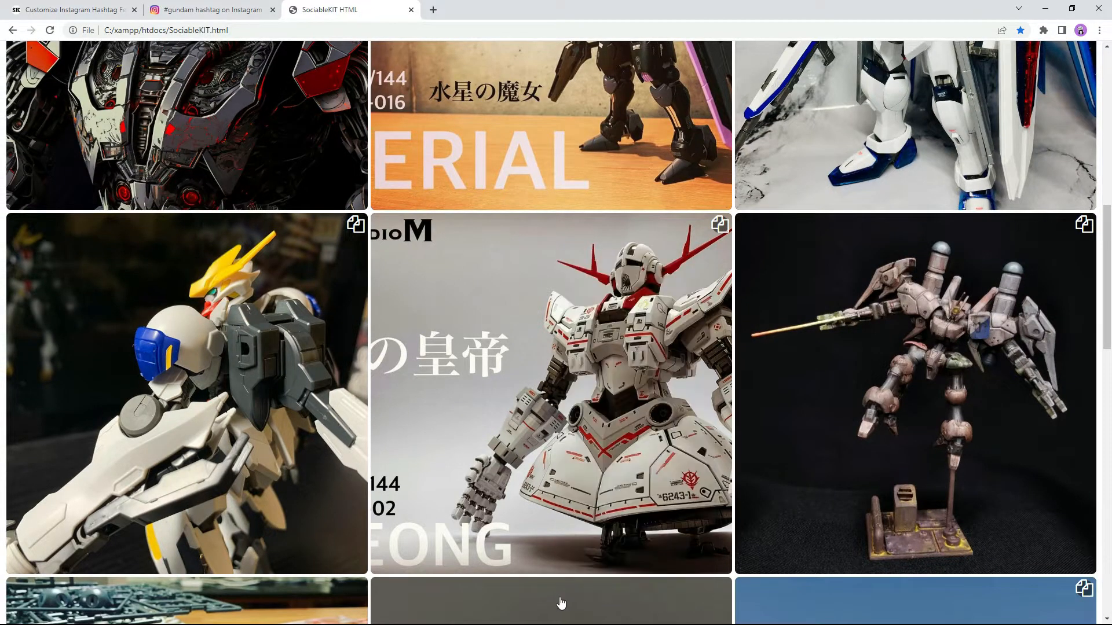
left_click_drag(1109, 307, 1109, 416)
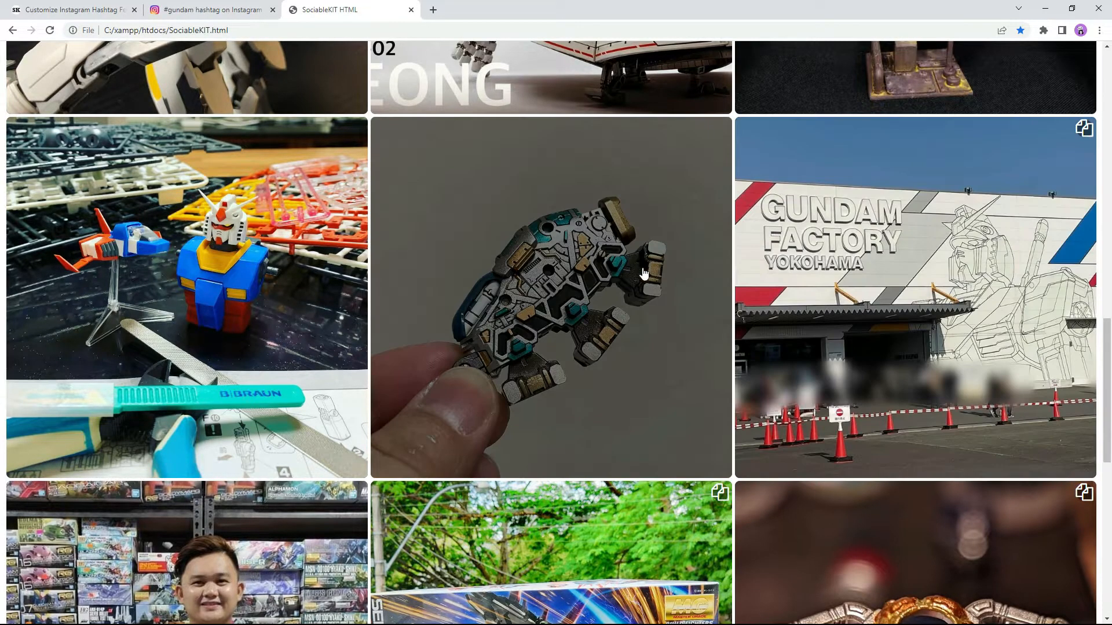
left_click(598, 287)
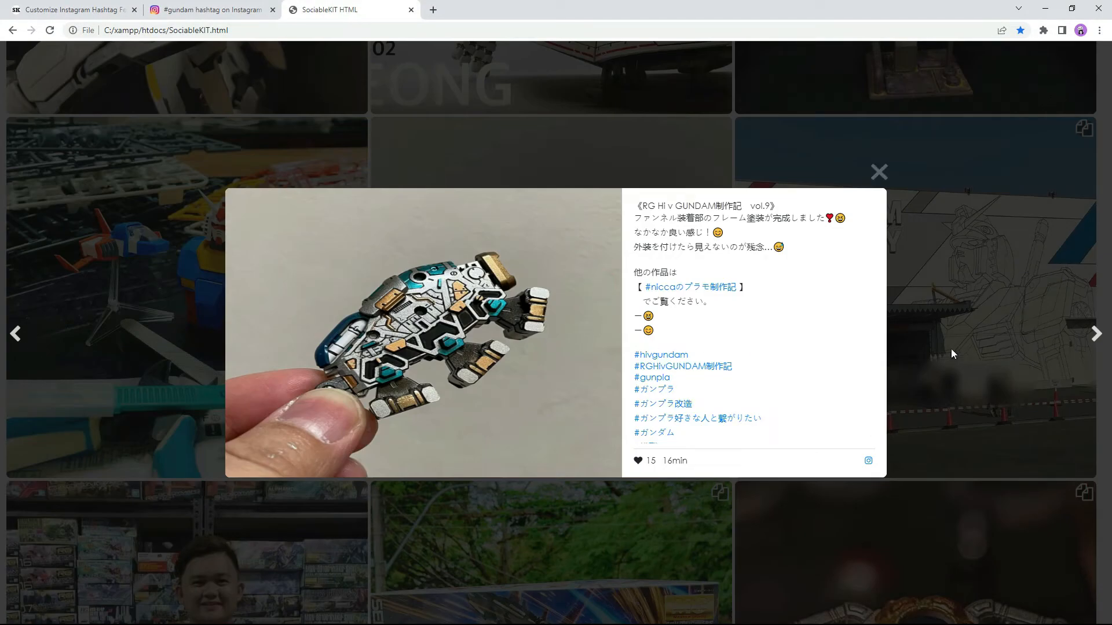
left_click(1098, 341)
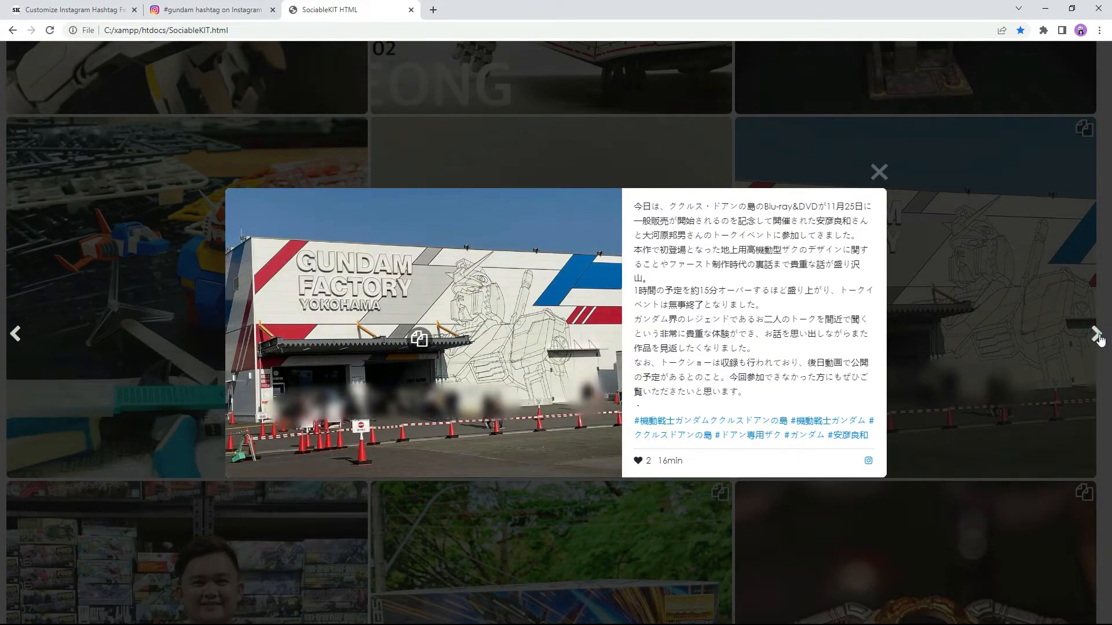
left_click(1098, 339)
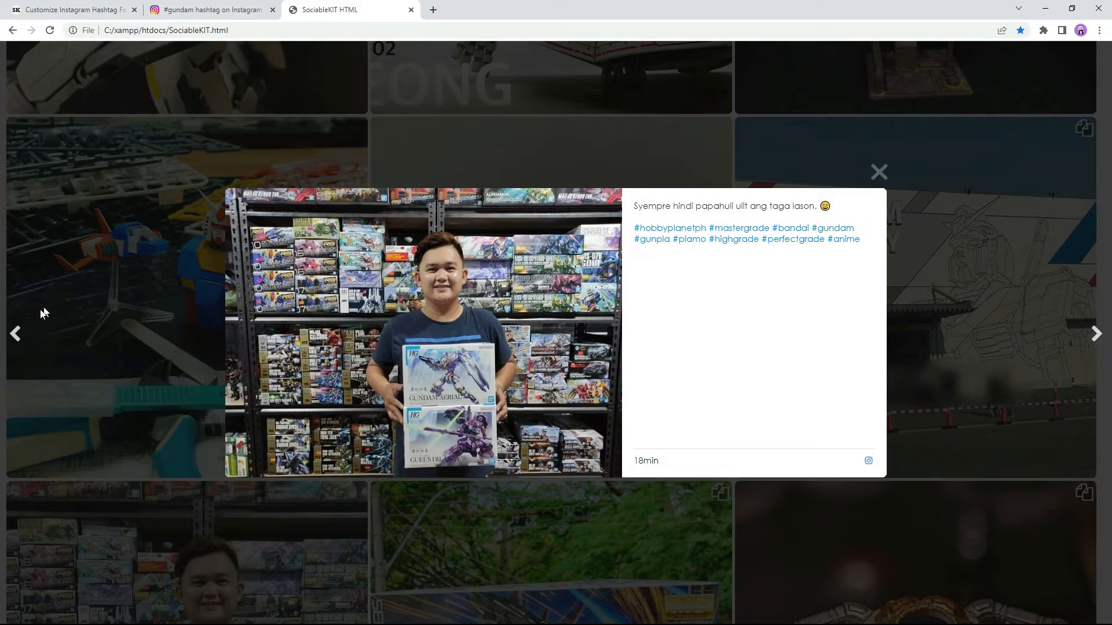
left_click(14, 335)
left_click(14, 335)
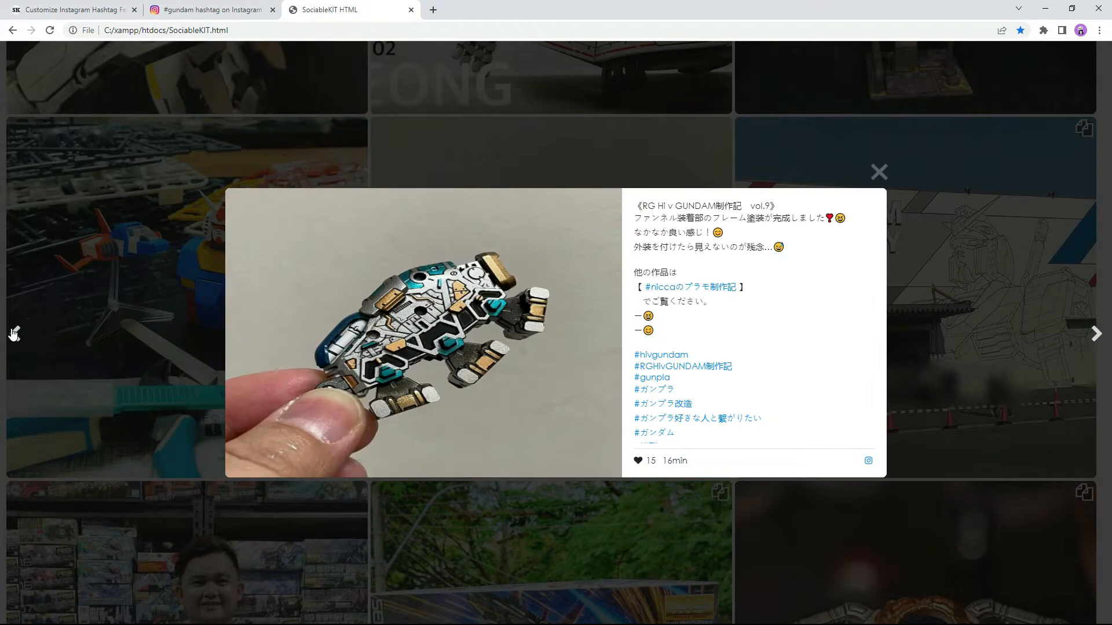
left_click(878, 172)
left_click_drag(1105, 348, 1103, 68)
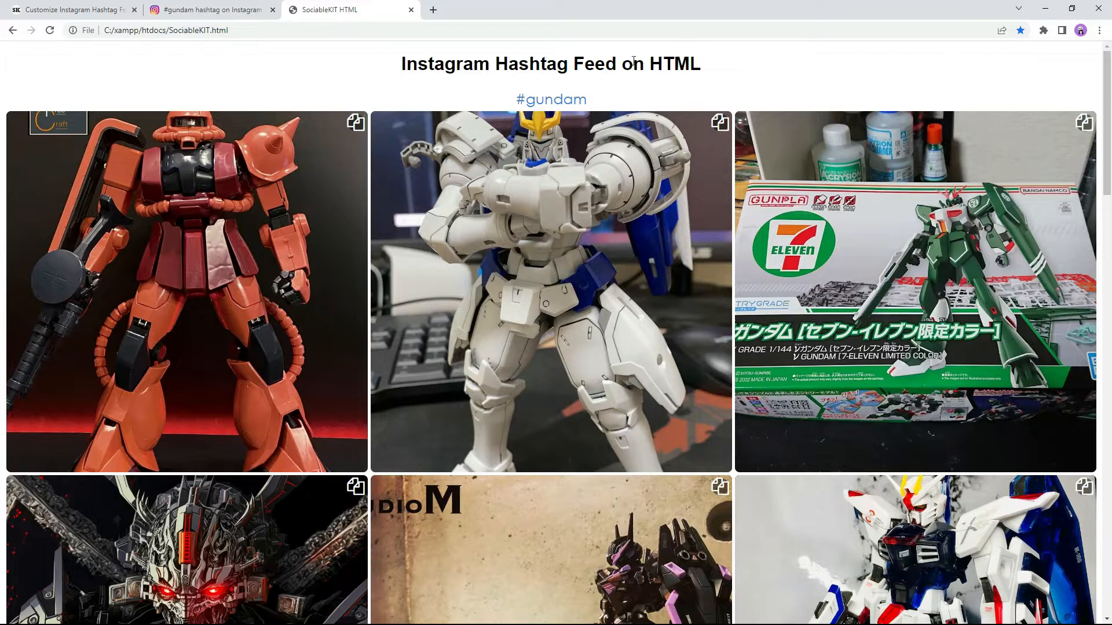
left_click(545, 100)
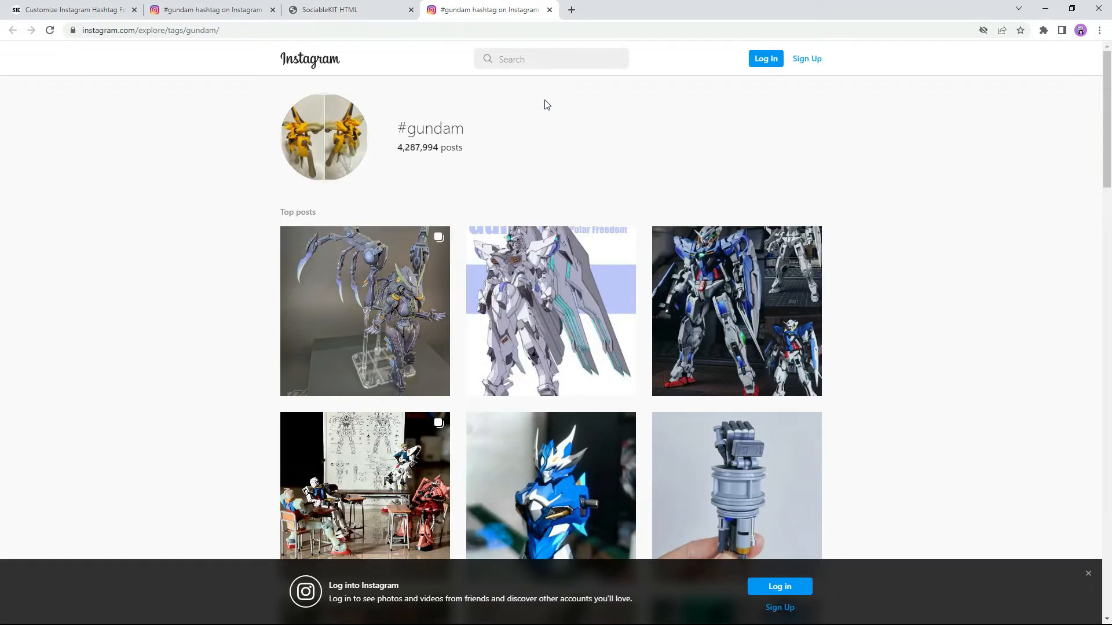
left_click(550, 10)
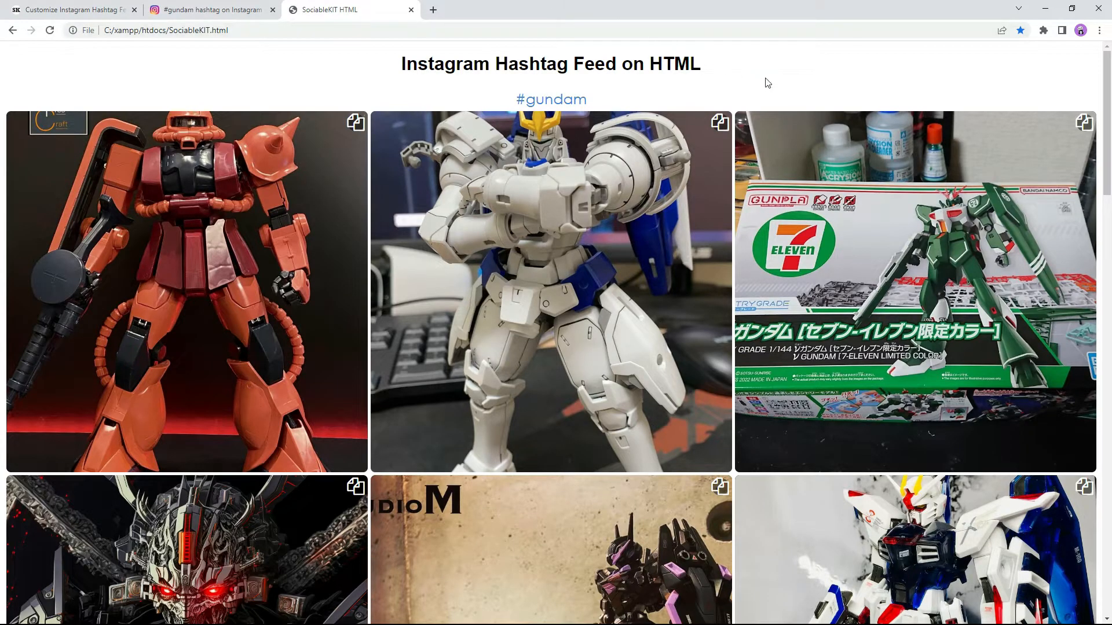
left_click(873, 208)
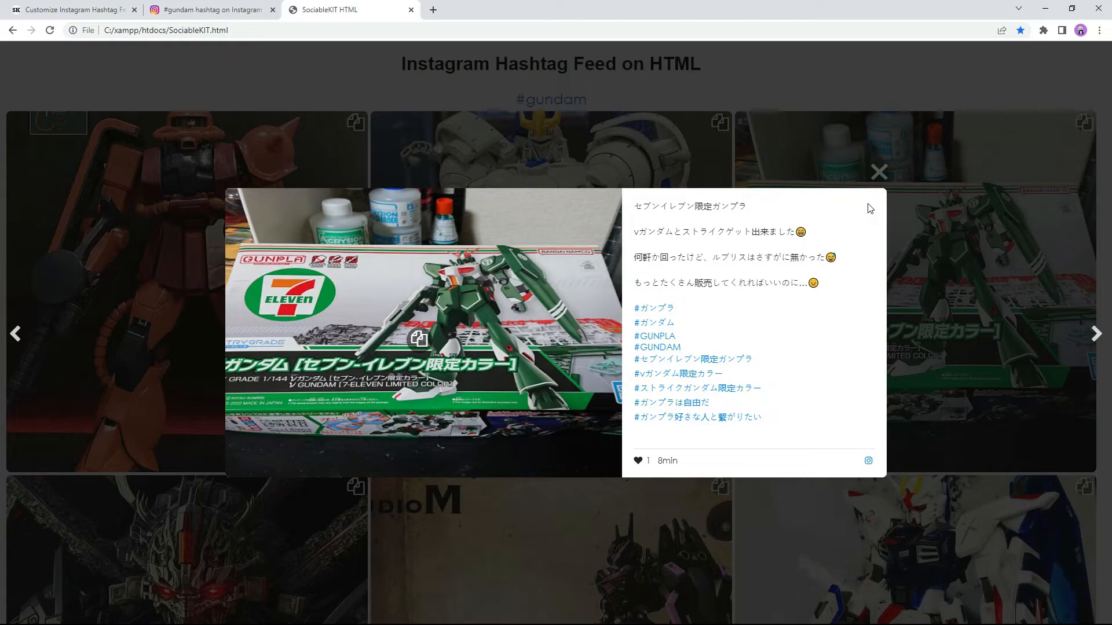
left_click(654, 309)
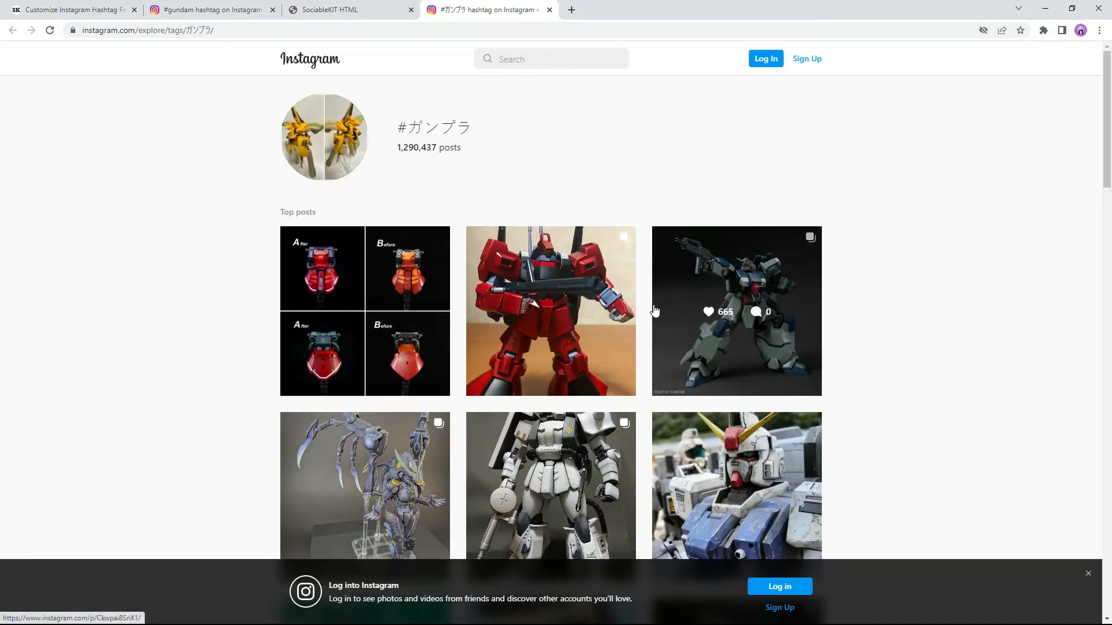
left_click(549, 10)
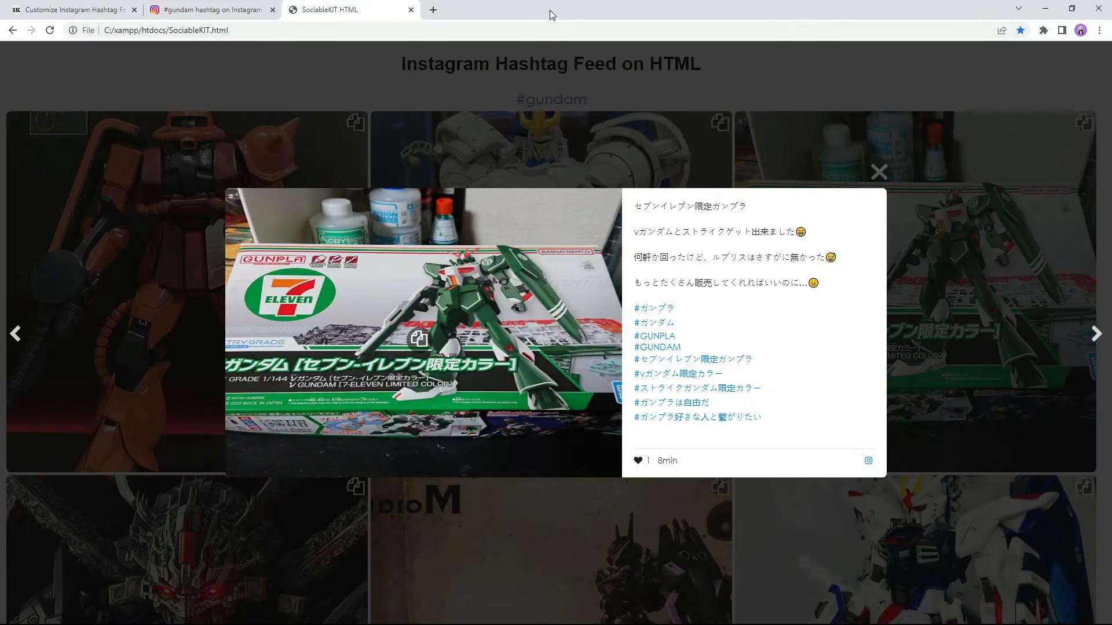
left_click(699, 358)
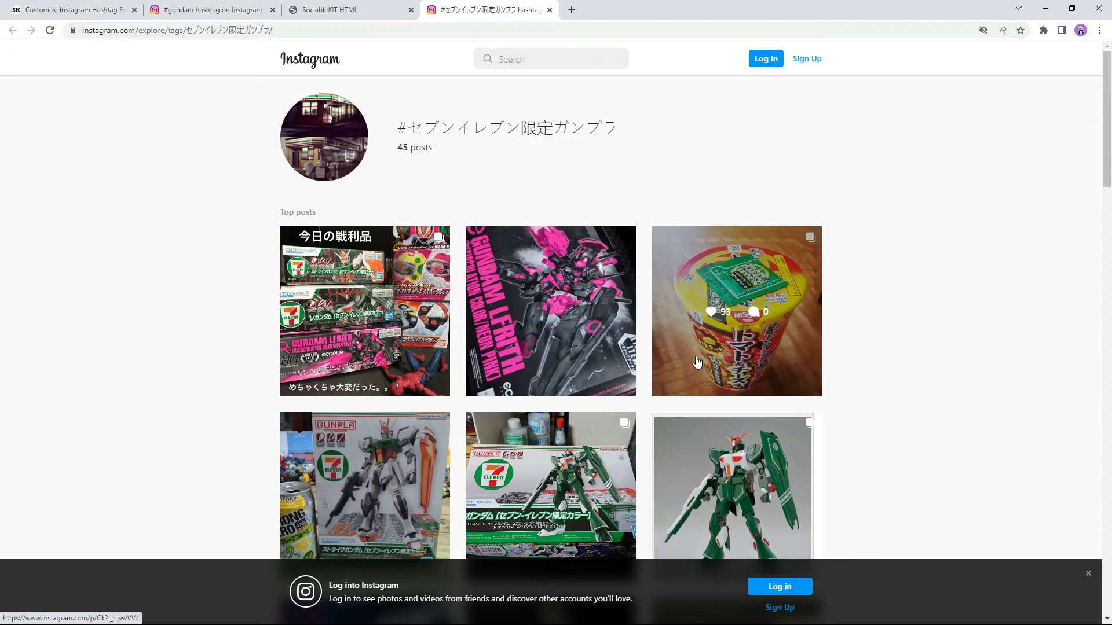
left_click(550, 9)
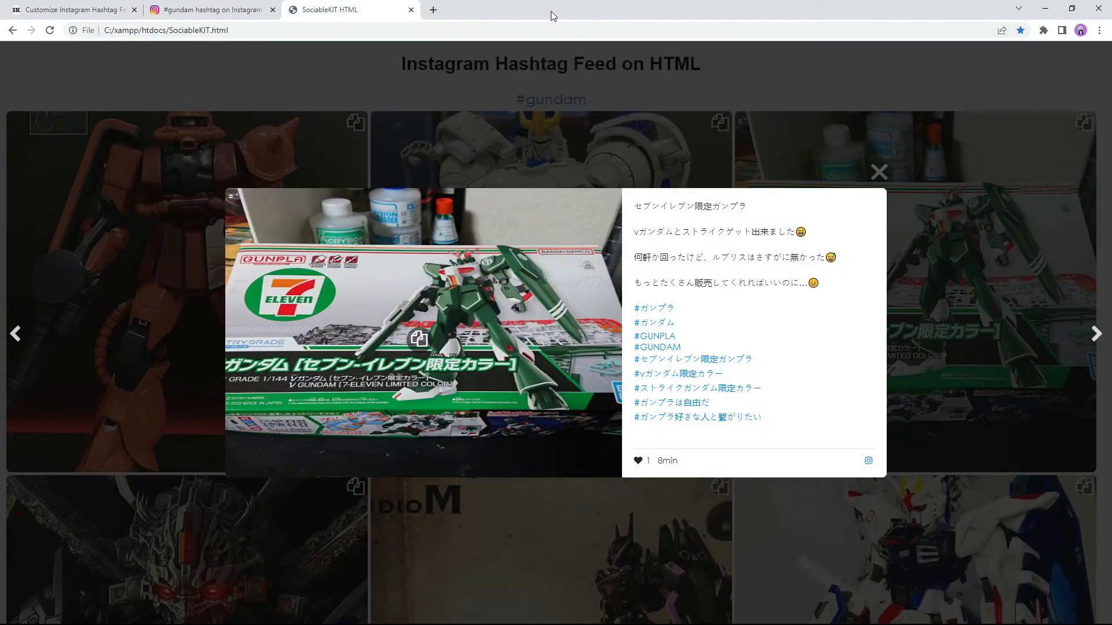
left_click(871, 169)
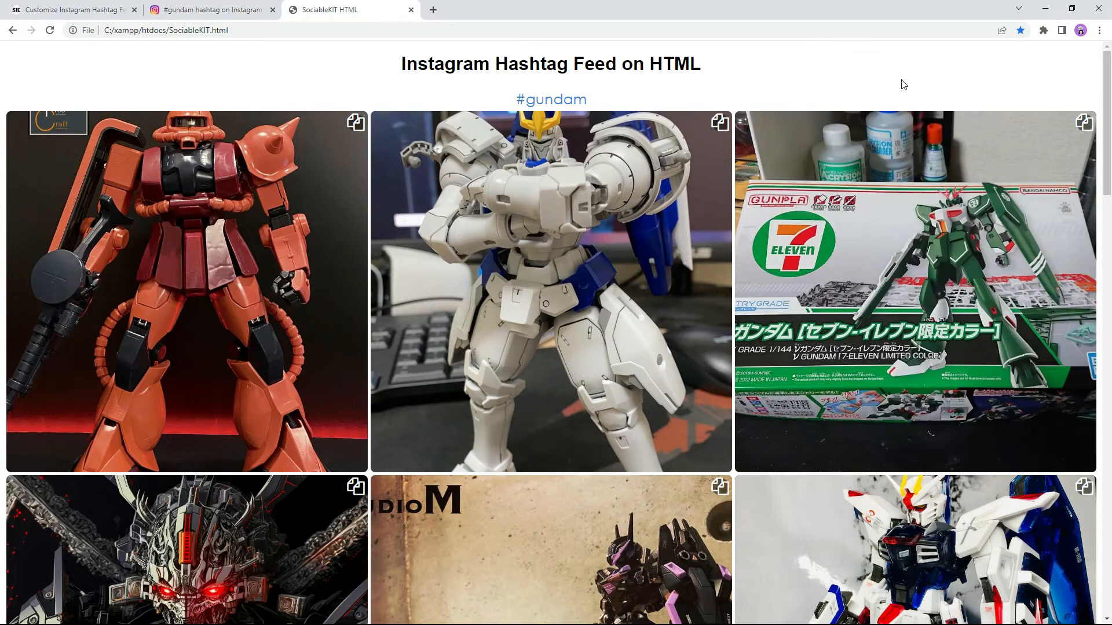